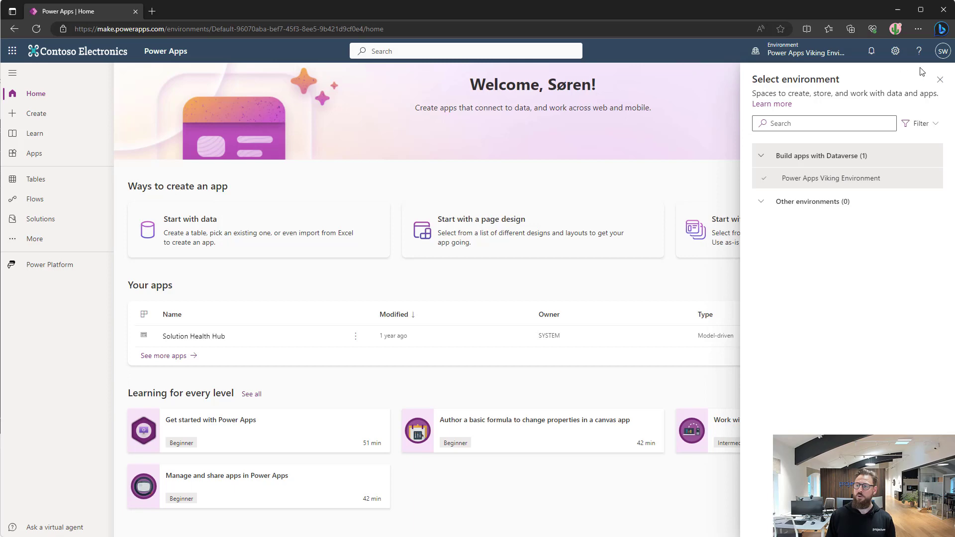
Step: Start a new solution in the Solutions area with the display name "Power apps viking solution"
{"action": "left_click", "coordinate": [940, 80]}
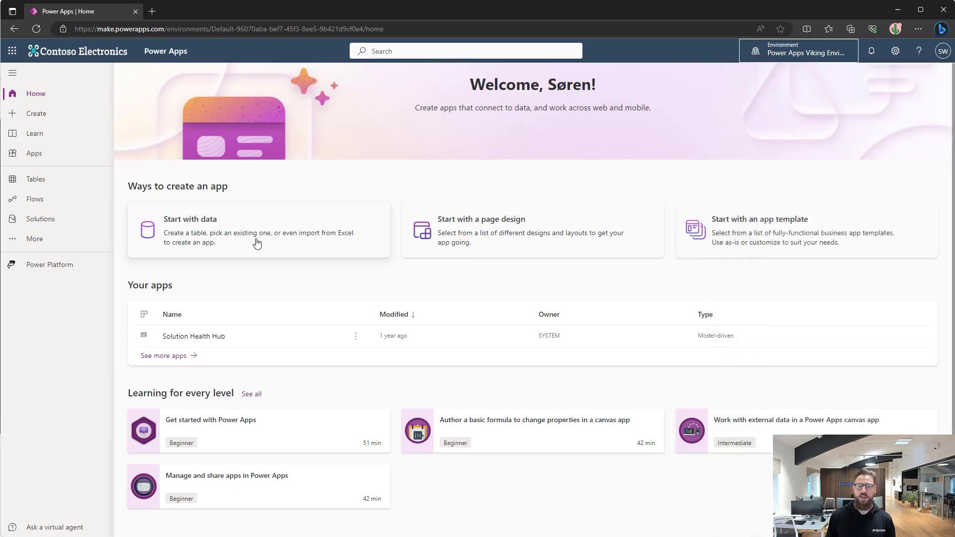
{"action": "left_click", "coordinate": [58, 222]}
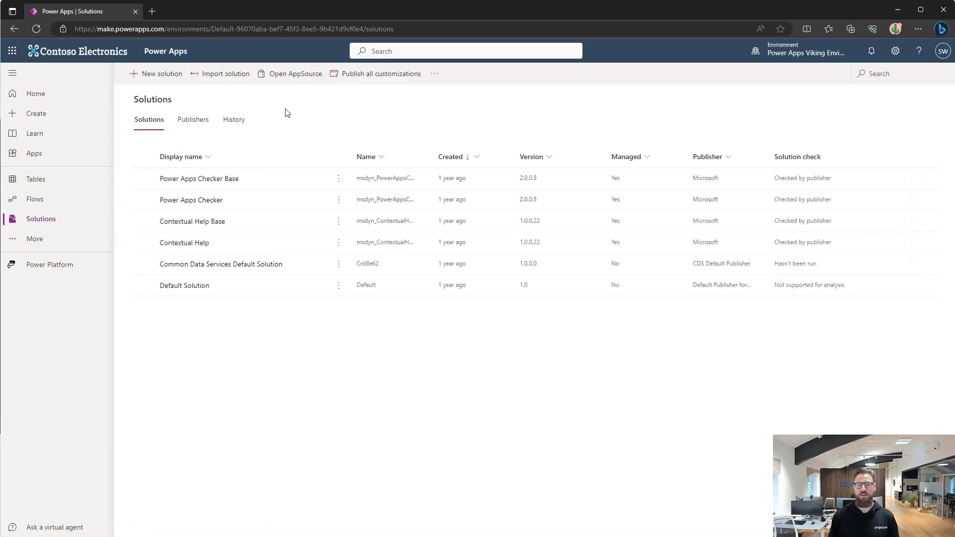
{"action": "left_click", "coordinate": [165, 82]}
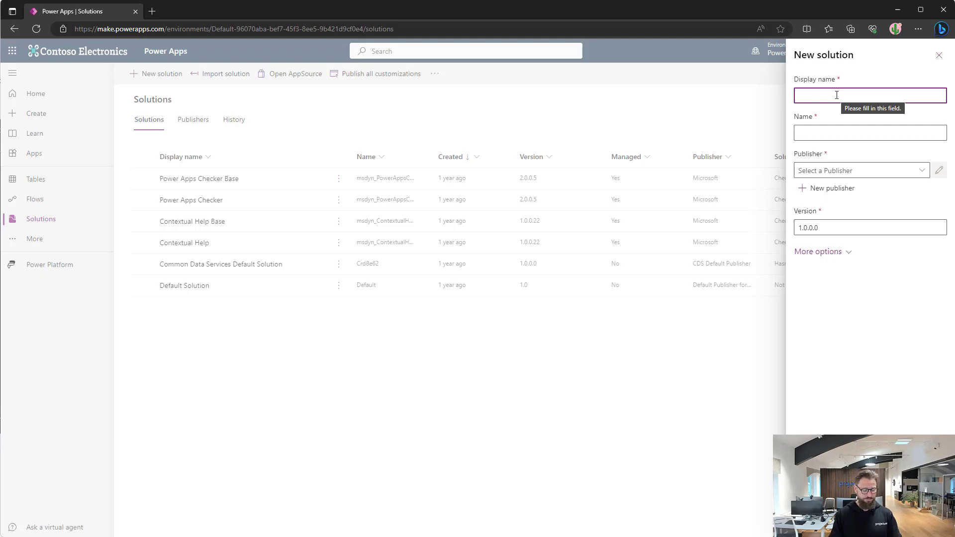
{"action": "type", "text": "P"}
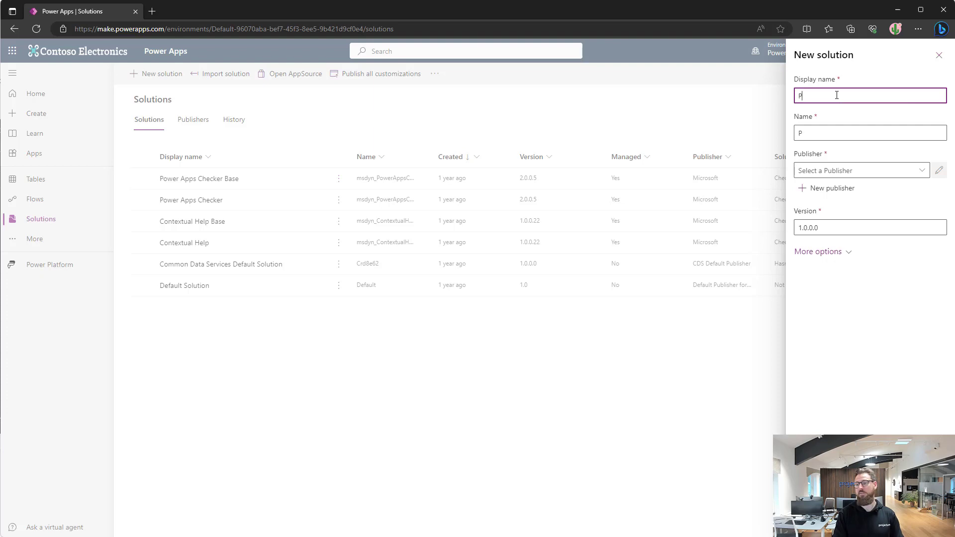
{"action": "type", "text": "ower apps viking solution"}
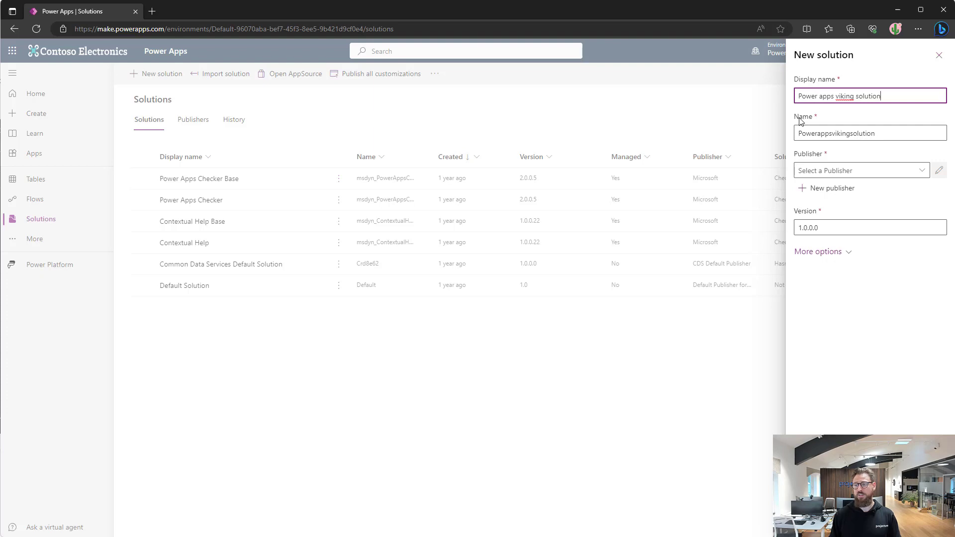
{"action": "left_click", "coordinate": [888, 135]}
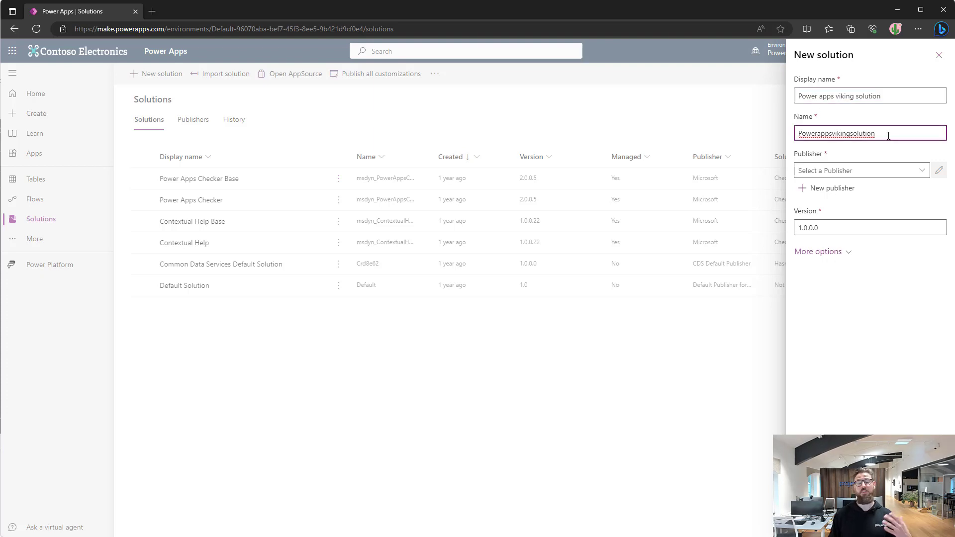
Step: Start a new publisher for the solution with display name "Power apps viking publisher" and name "powerappsvikingpublisher"
{"action": "left_click", "coordinate": [873, 169]}
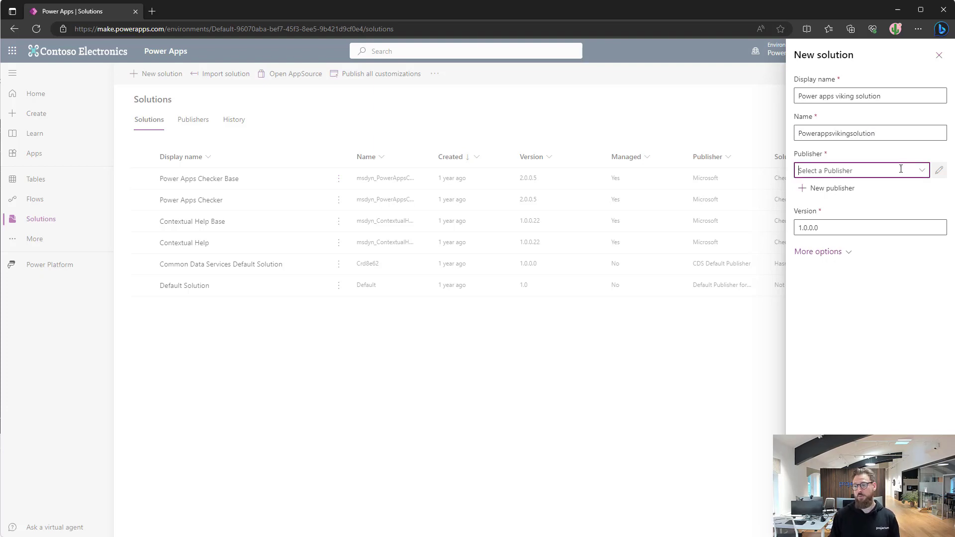
{"action": "left_click", "coordinate": [830, 188]}
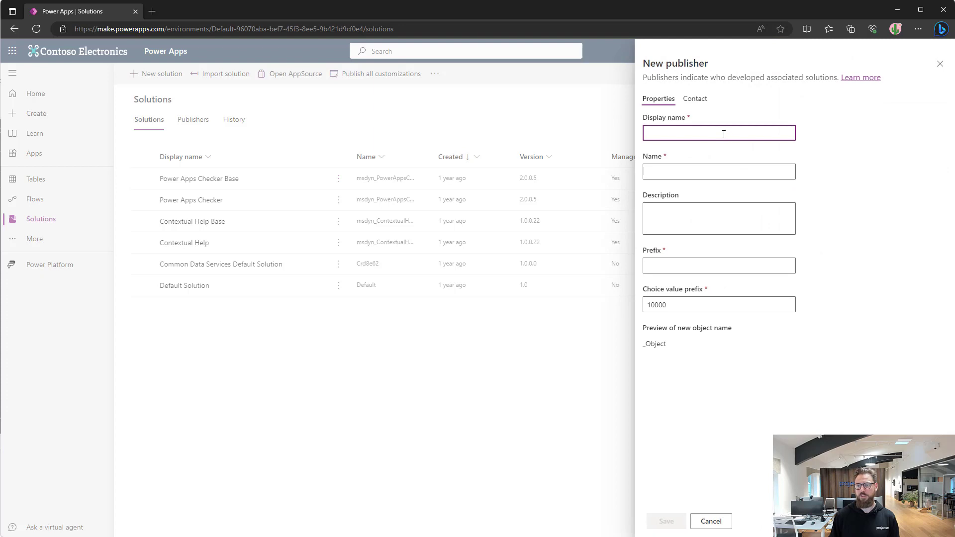
{"action": "type", "text": "Pow"}
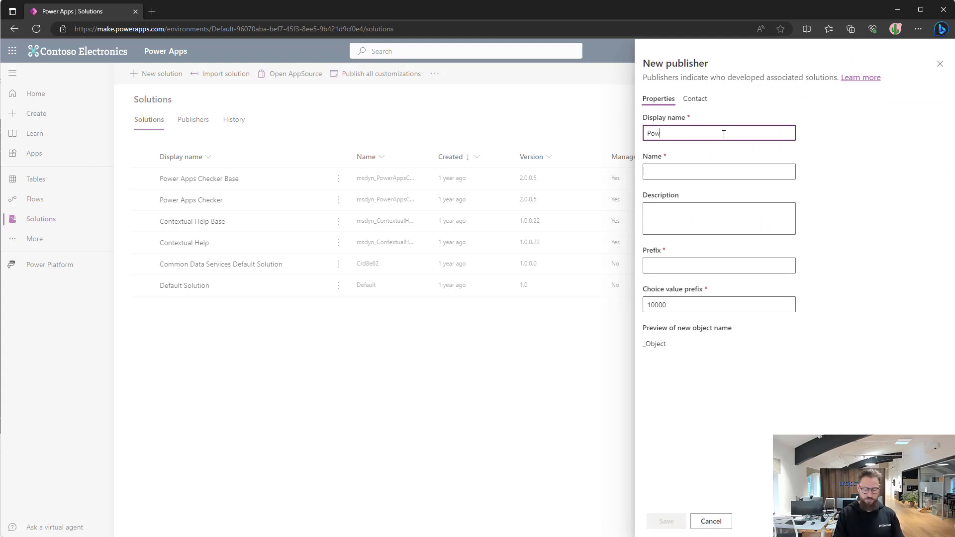
{"action": "type", "text": "er apps viking s"}
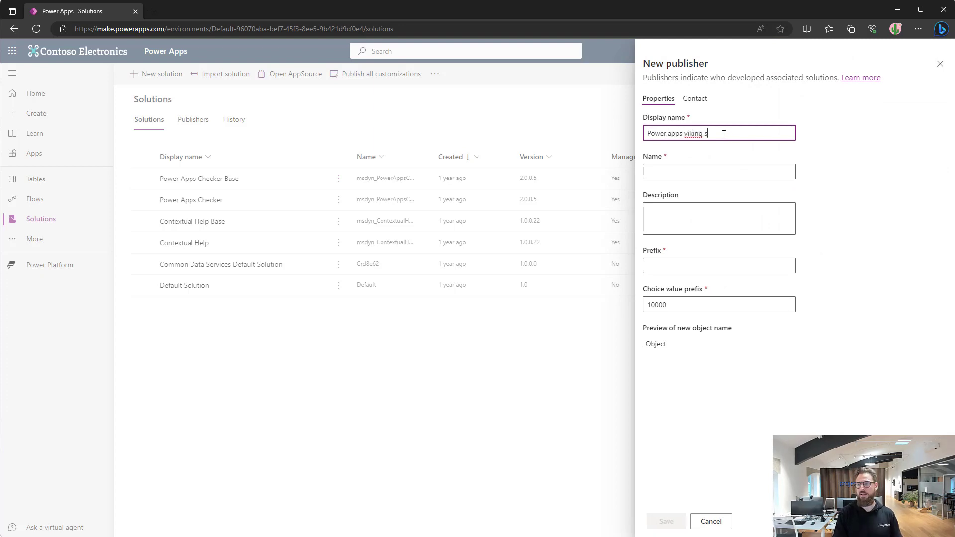
{"action": "type", "text": " publisher"}
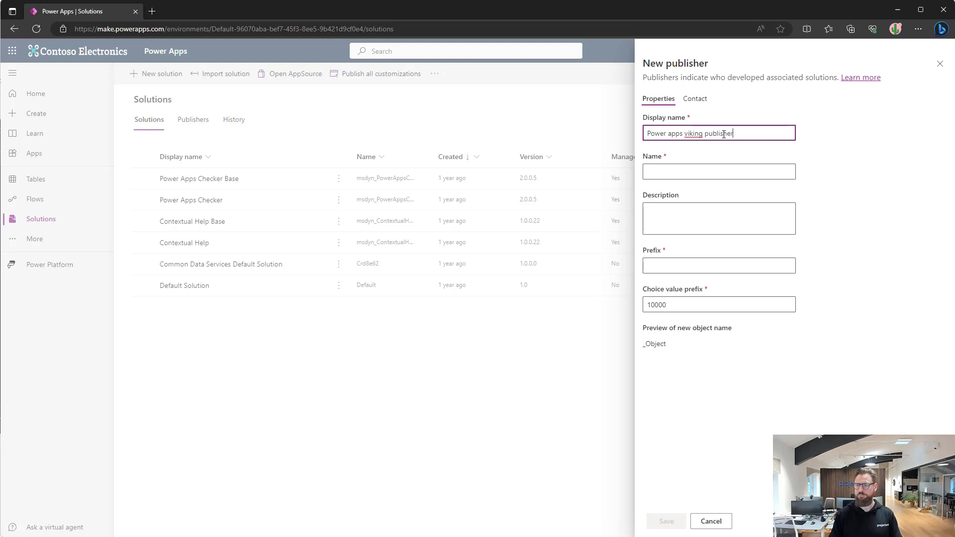
{"action": "key", "text": "Tab"}
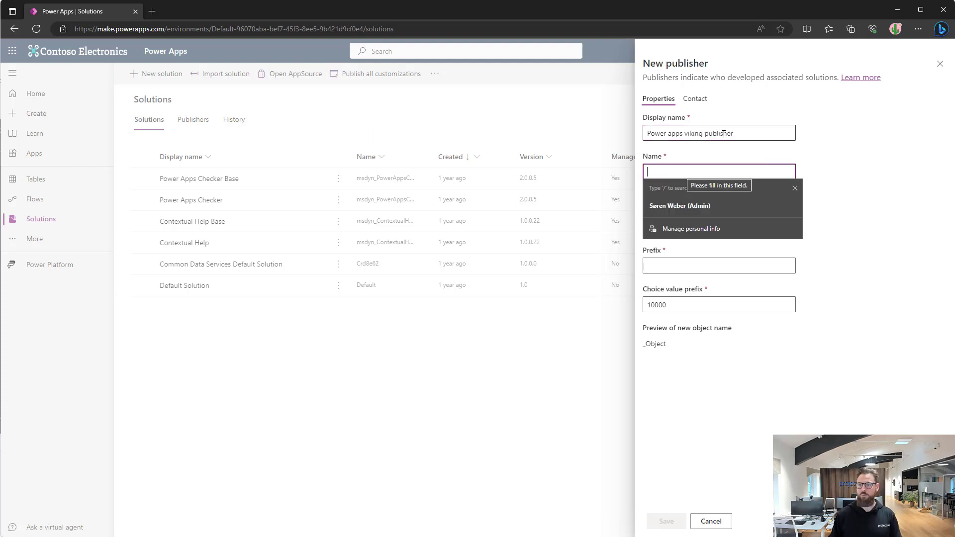
{"action": "type", "text": "powerappsvikingpp"}
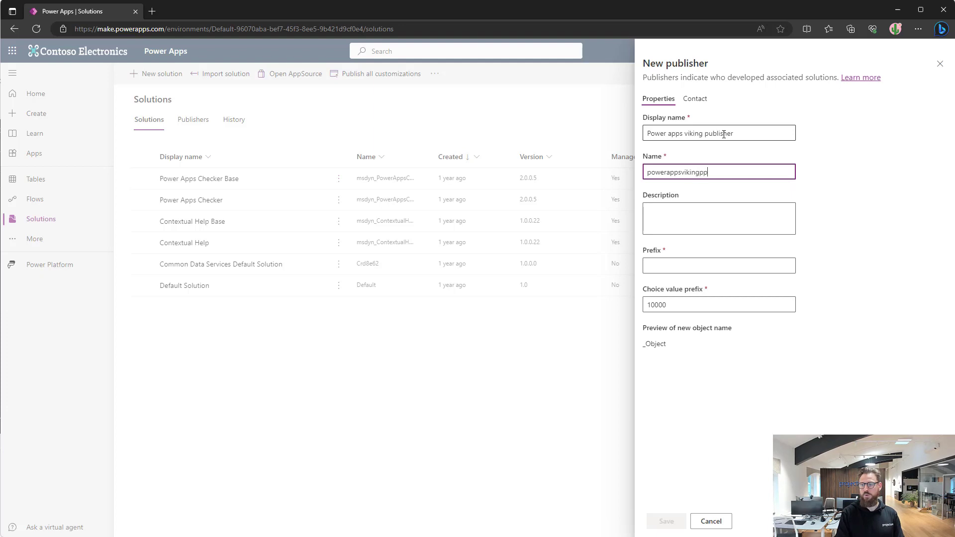
{"action": "key", "text": "BackSpace"}
{"action": "type", "text": "ublisher"}
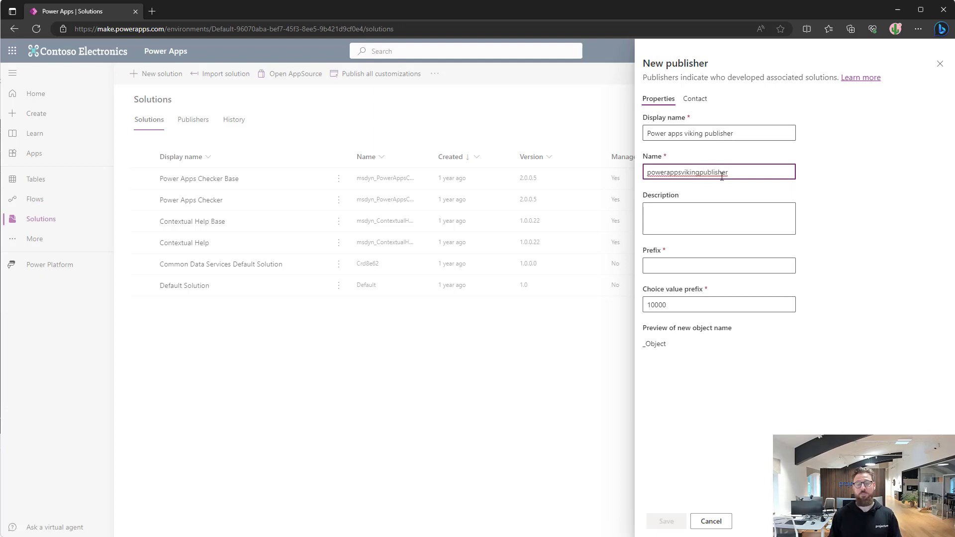
Step: Give the publisher the description "Power apps viking publisher" and the prefix "pav", and save it
{"action": "left_click", "coordinate": [730, 207]}
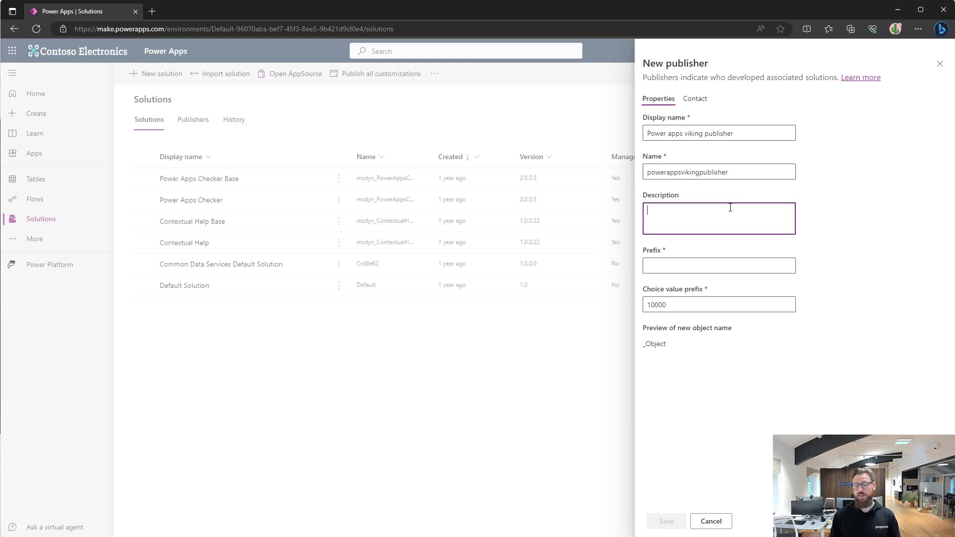
{"action": "type", "text": "Power apps viking publisher"}
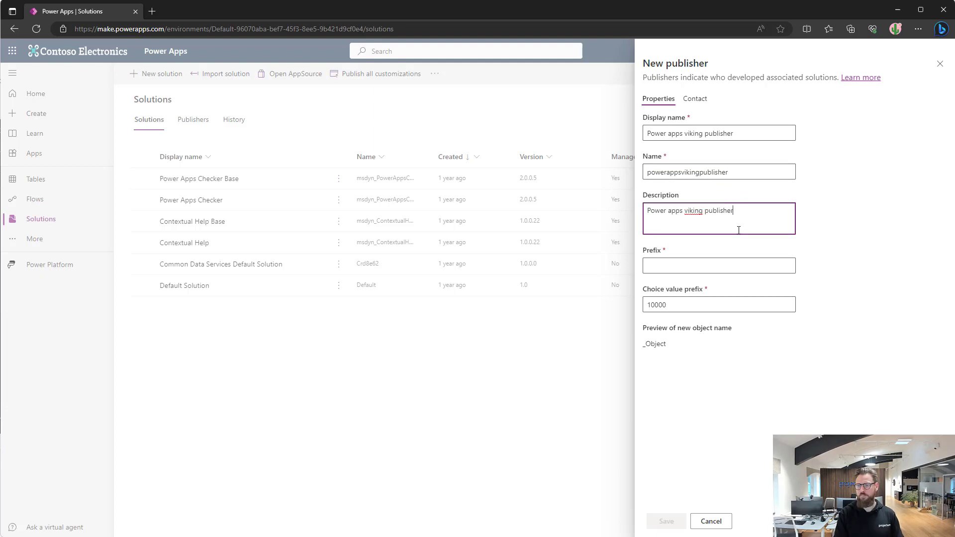
{"action": "key", "text": "Tab"}
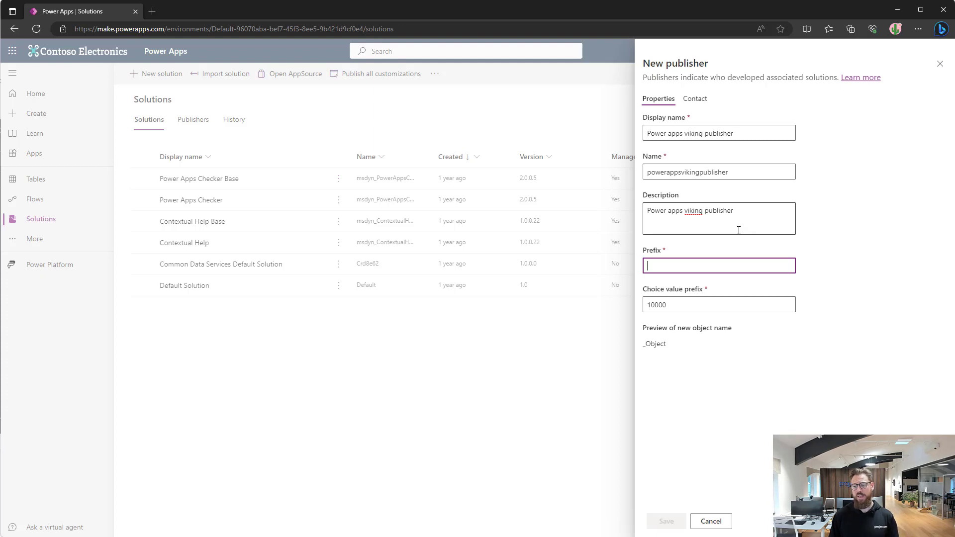
{"action": "type", "text": "pav"}
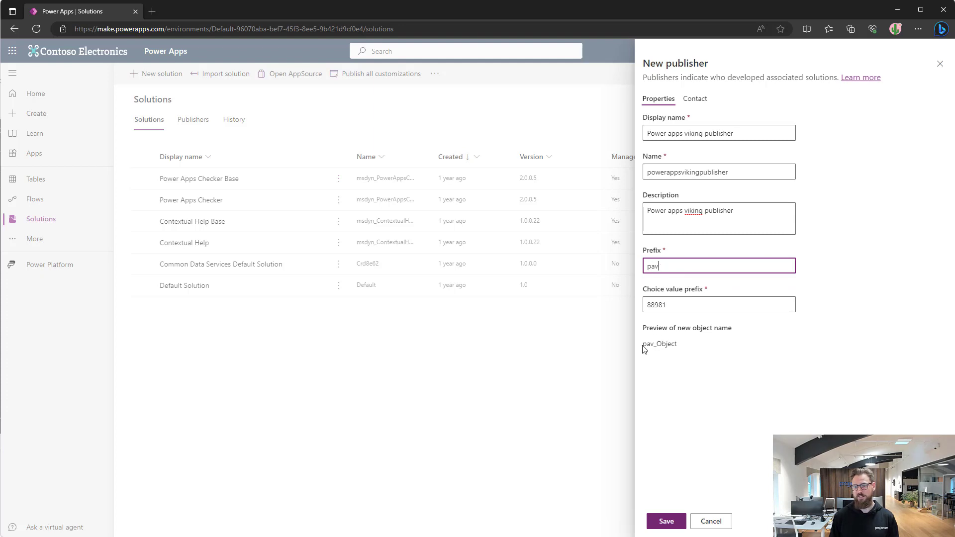
{"action": "left_click_drag", "start_coordinate": [643, 344], "coordinate": [662, 344]}
{"action": "left_click", "coordinate": [680, 345]}
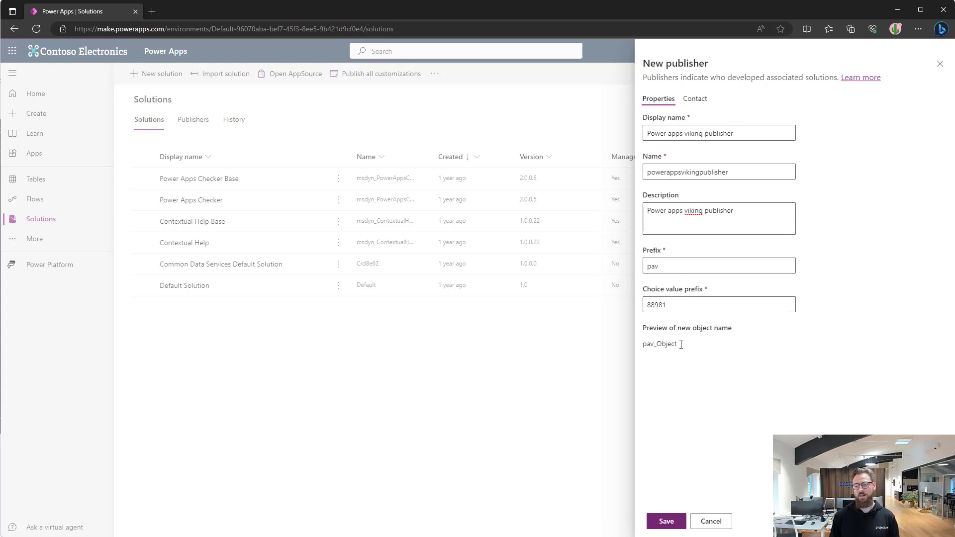
{"action": "left_click", "coordinate": [674, 307]}
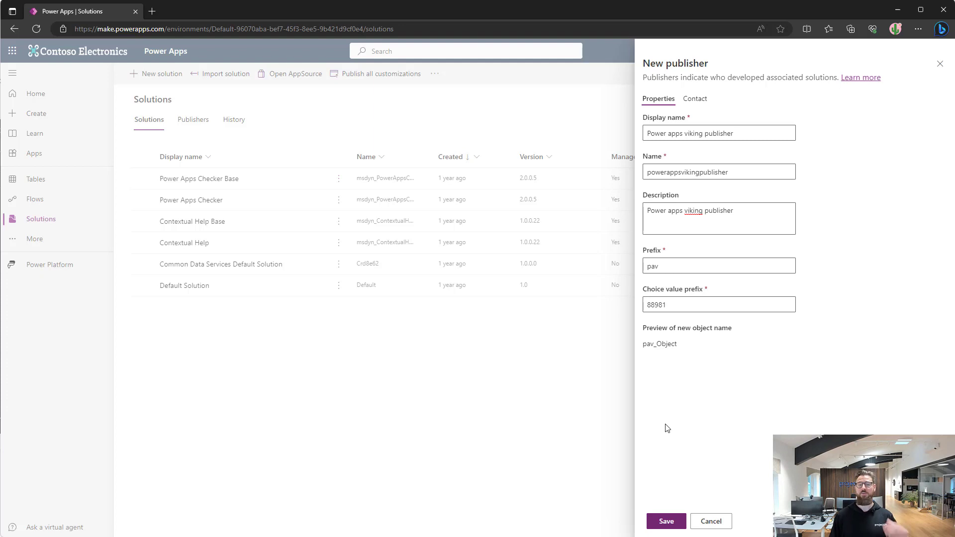
{"action": "left_click", "coordinate": [667, 521]}
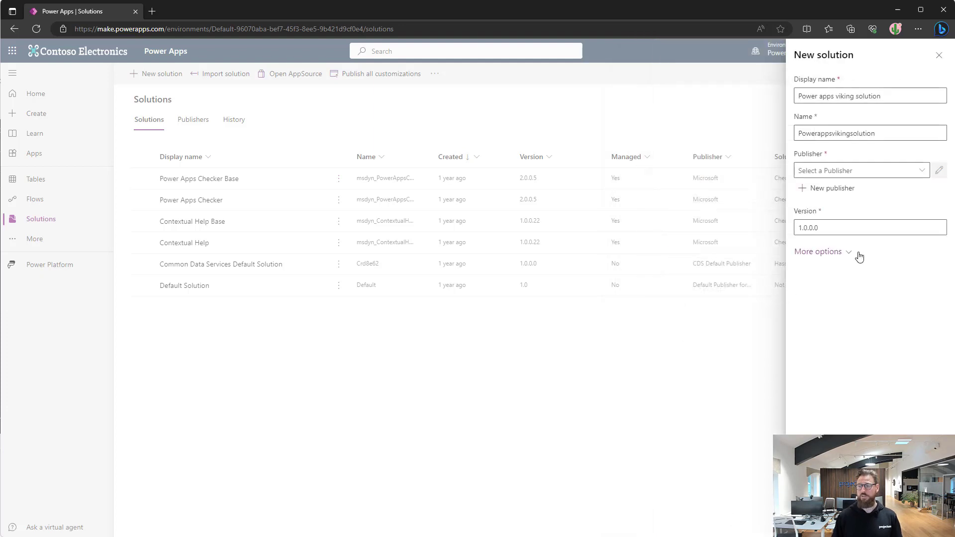
Step: Assign Power apps viking publisher to the new solution and create the solution
{"action": "left_click", "coordinate": [920, 171]}
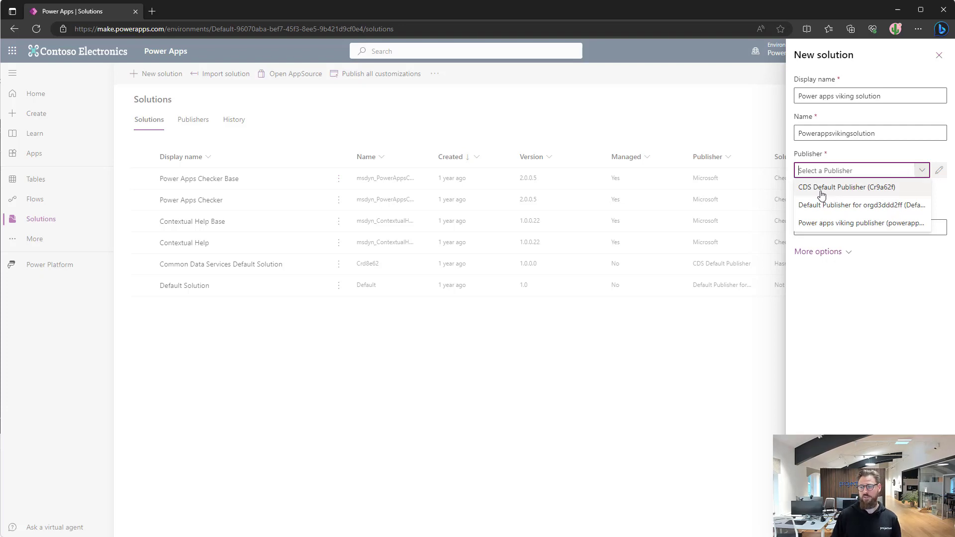
{"action": "left_click", "coordinate": [856, 224]}
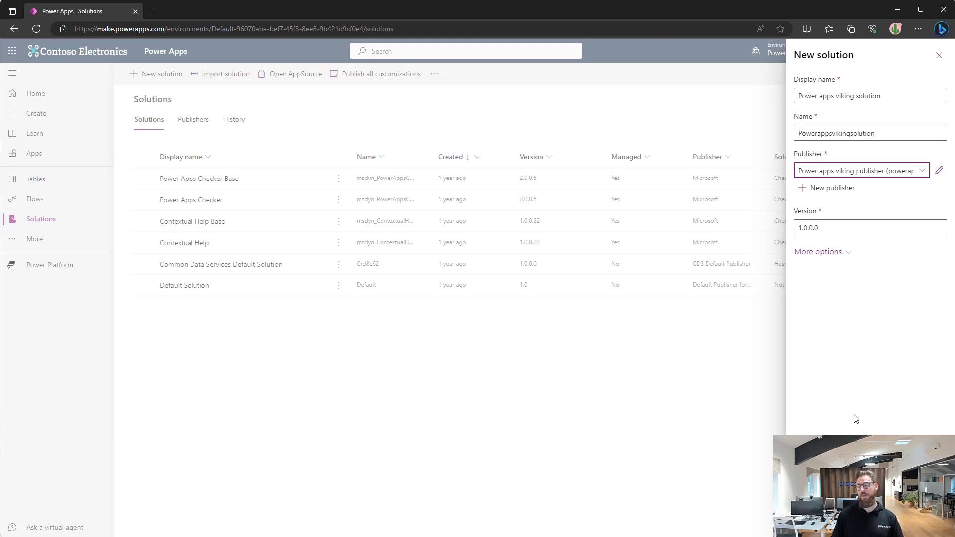
{"action": "left_click", "coordinate": [811, 519]}
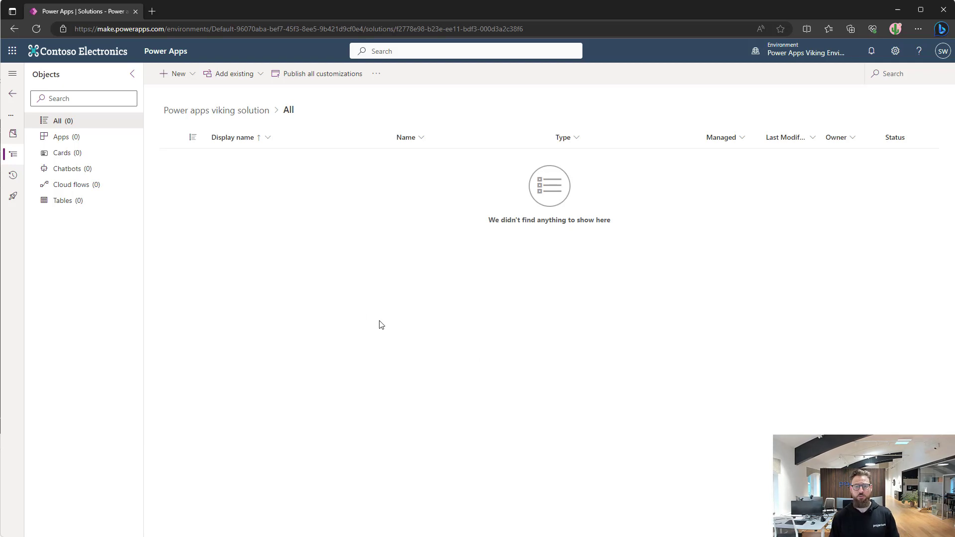
Step: Search the existing tables for "user" and choose the User (systemuser) table for the solution
{"action": "left_click", "coordinate": [175, 75]}
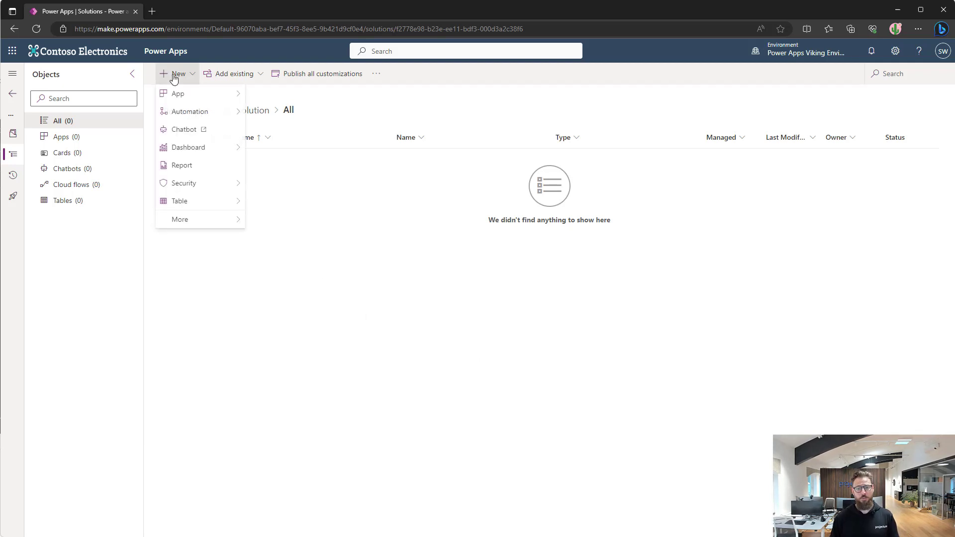
{"action": "left_click", "coordinate": [231, 74]}
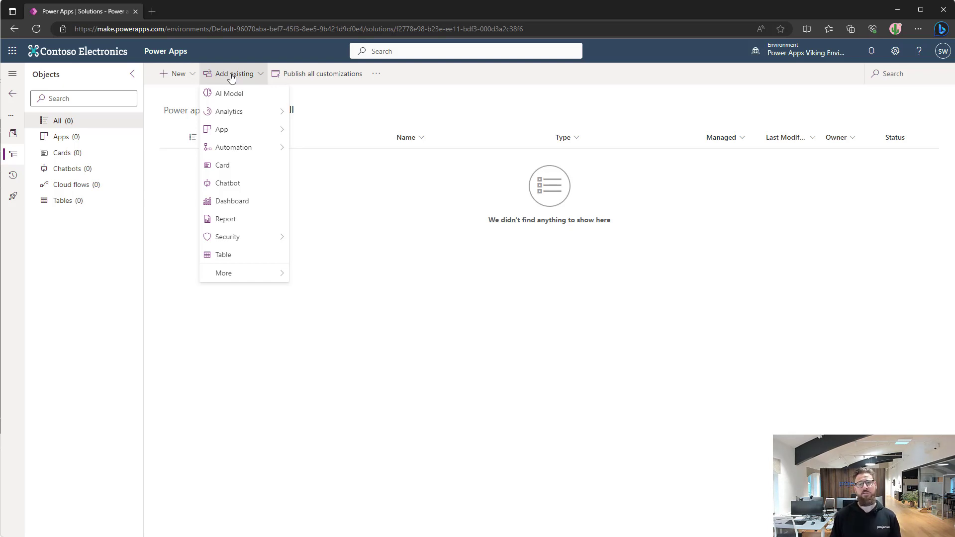
{"action": "left_click", "coordinate": [233, 255]}
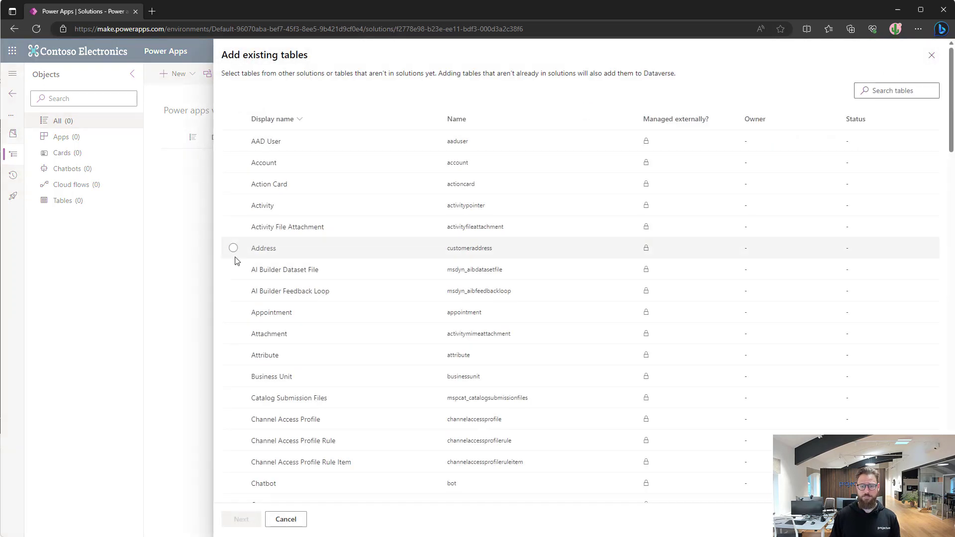
{"action": "left_click", "coordinate": [891, 87]}
{"action": "type", "text": "user"}
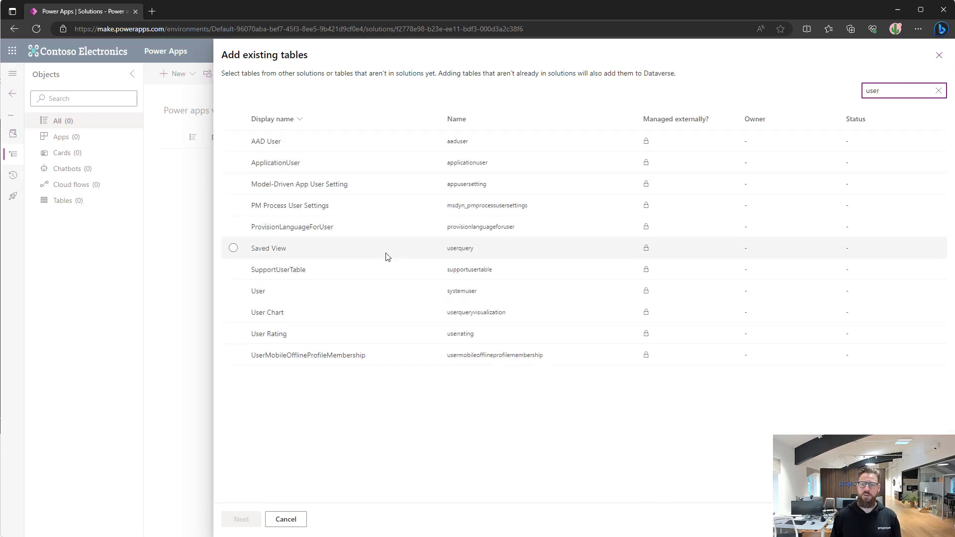
{"action": "left_click", "coordinate": [311, 297]}
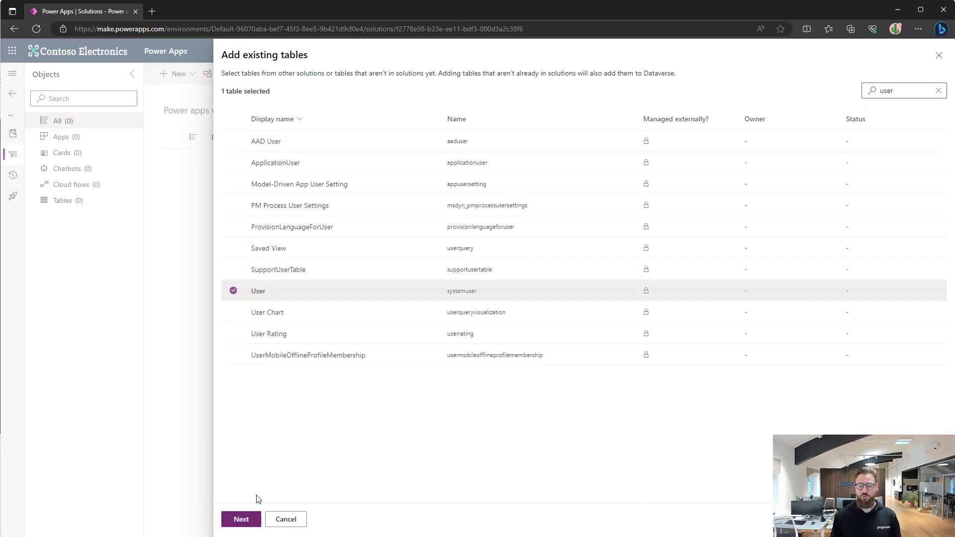
{"action": "left_click", "coordinate": [243, 519]}
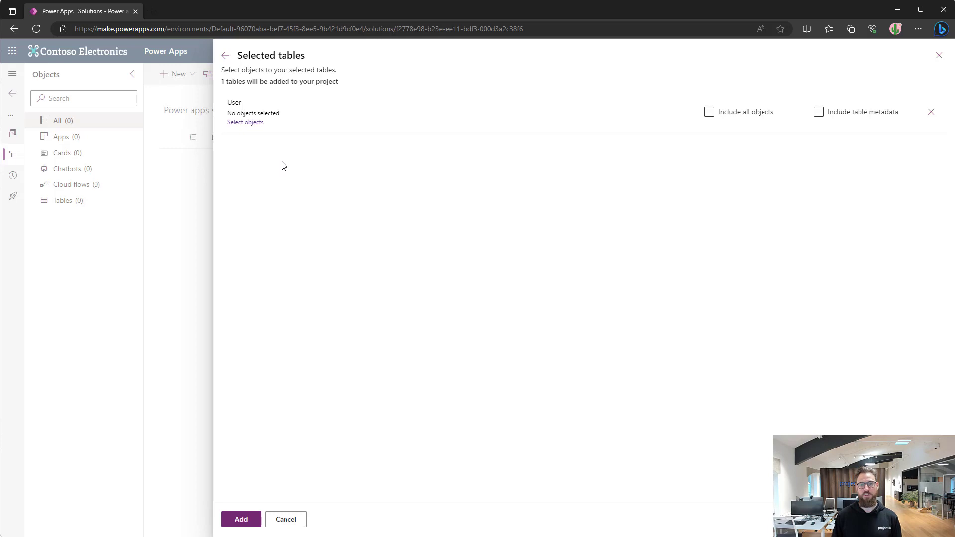
Step: Include only the Full Name column among the User table's objects, finding it by searching the columns for "name"
{"action": "left_click", "coordinate": [245, 122]}
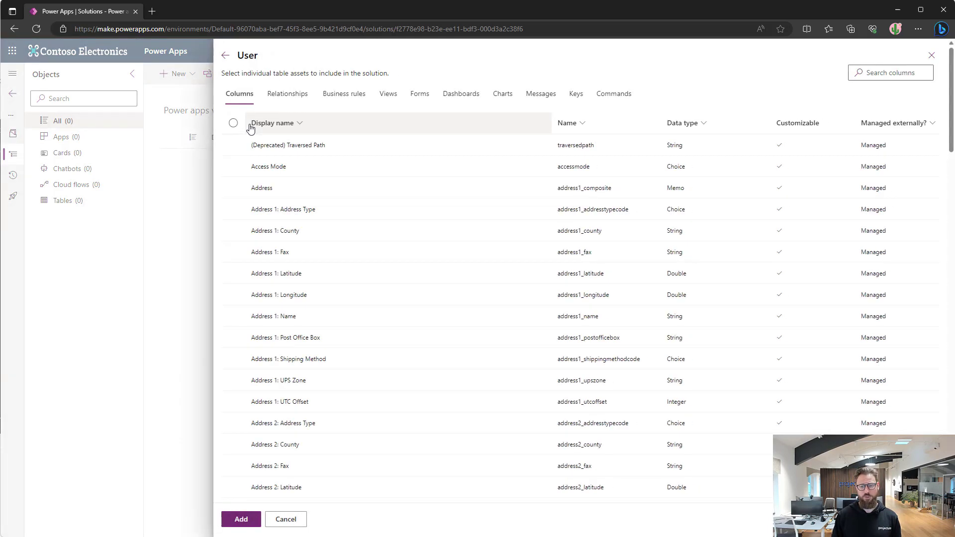
{"action": "left_click", "coordinate": [883, 74]}
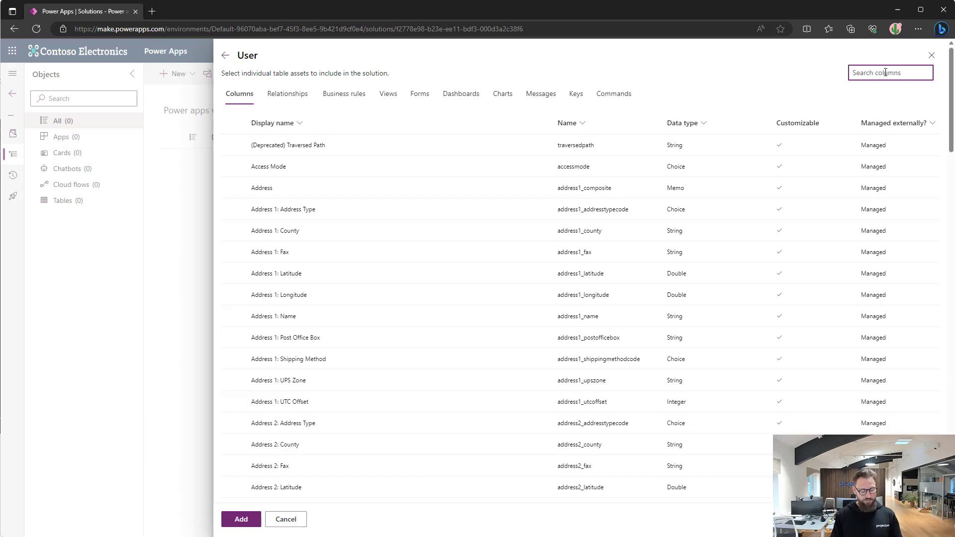
{"action": "type", "text": "name"}
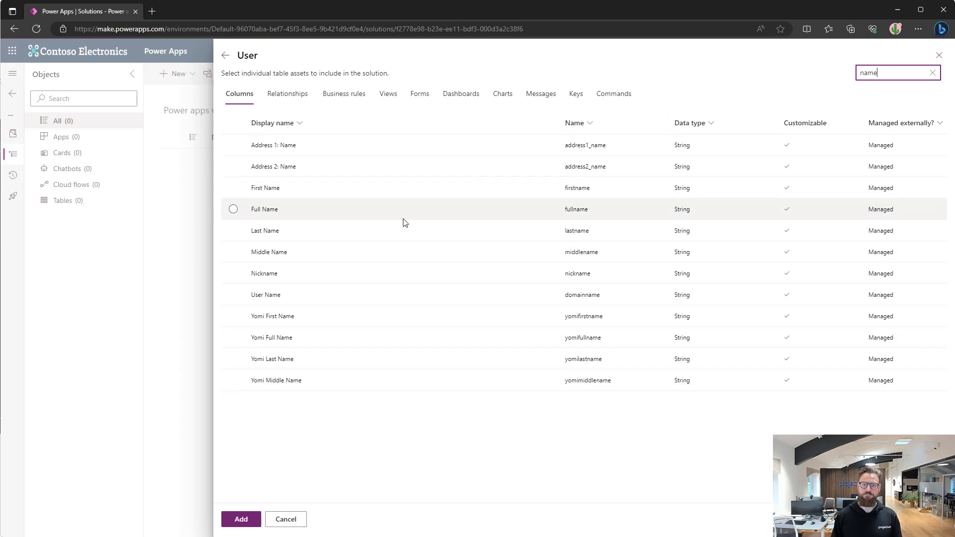
{"action": "left_click", "coordinate": [240, 214]}
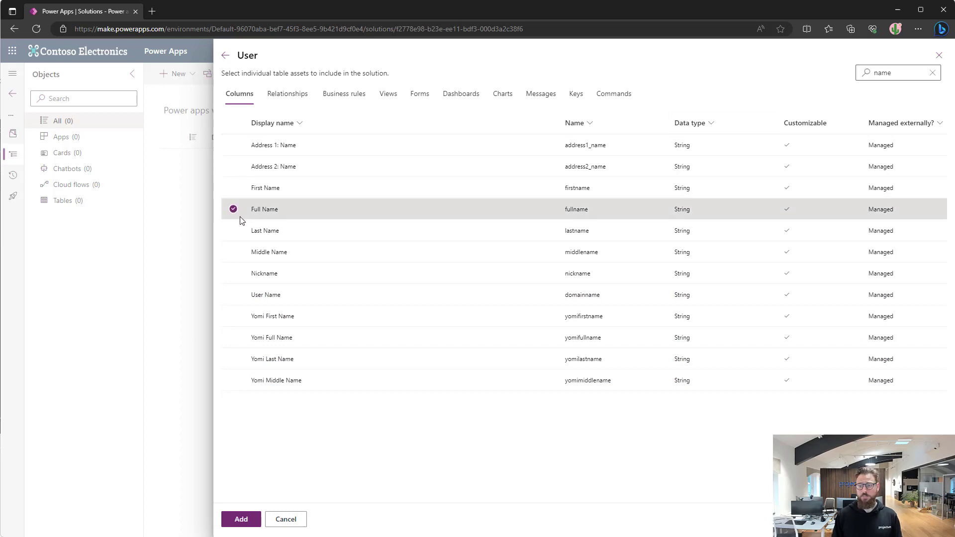
{"action": "left_click", "coordinate": [233, 520]}
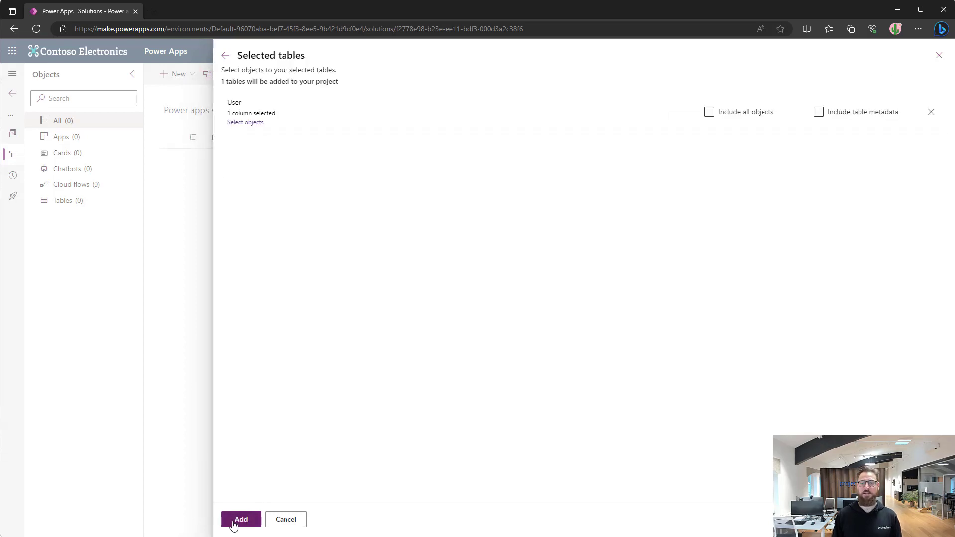
Step: Add the User table with its selected column to the solution and open the table's column list
{"action": "left_click", "coordinate": [237, 520]}
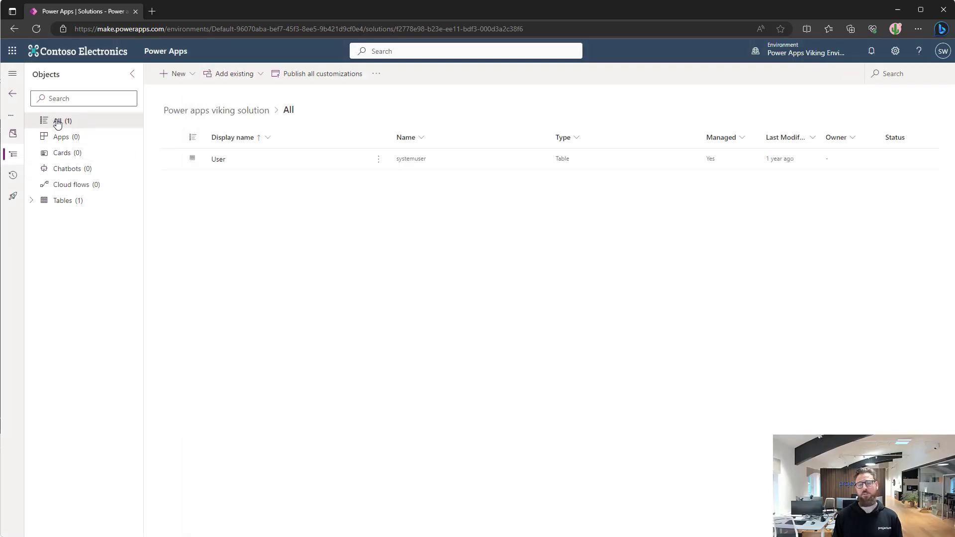
{"action": "left_click", "coordinate": [218, 159]}
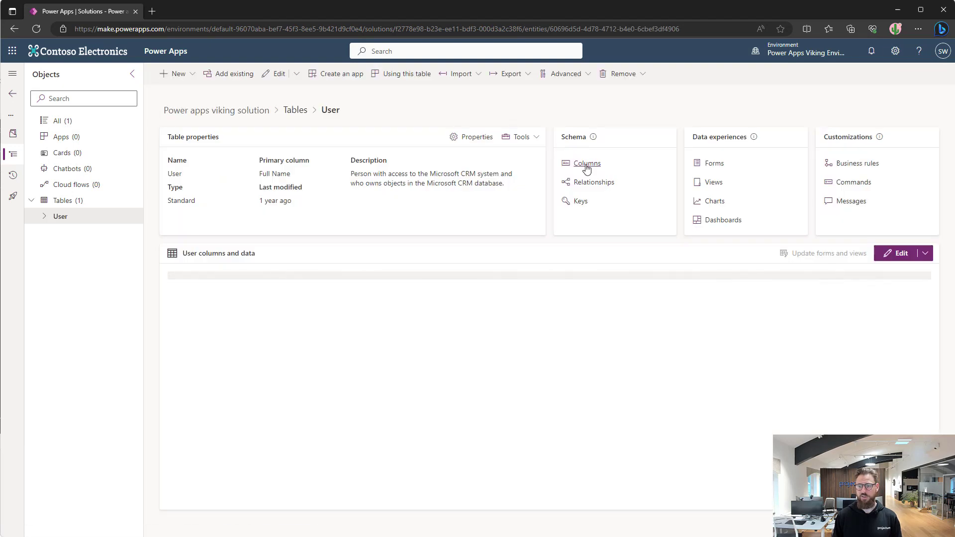
{"action": "left_click", "coordinate": [45, 218]}
{"action": "left_click", "coordinate": [93, 235]}
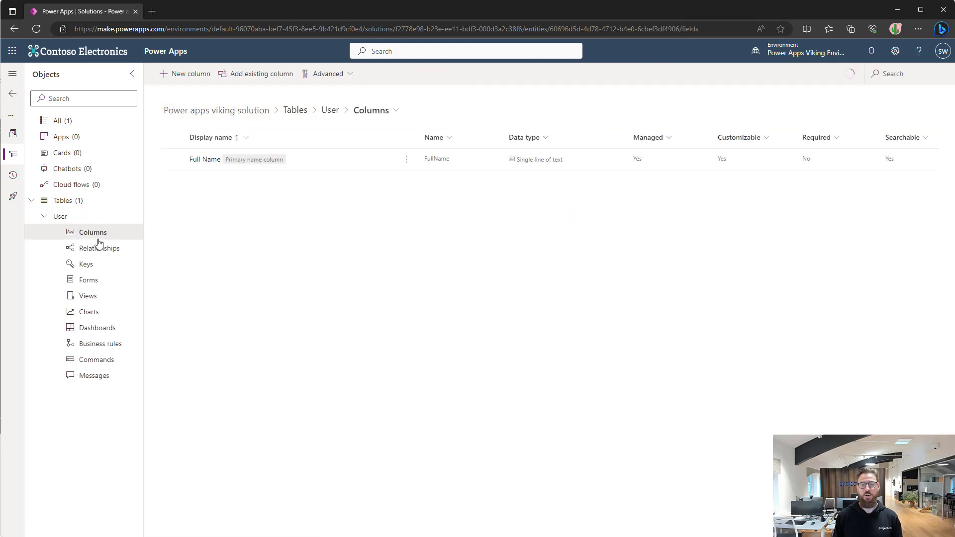
Step: Change the Full Name column's display name to "Full Viking Name" and save the column
{"action": "left_click", "coordinate": [204, 160]}
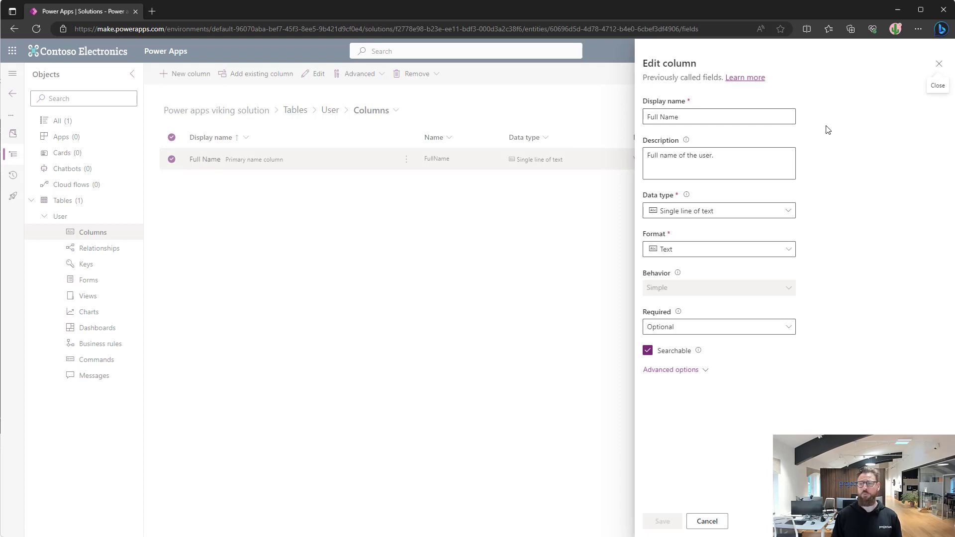
{"action": "left_click_drag", "start_coordinate": [660, 117], "coordinate": [677, 123]}
{"action": "key", "text": "Left"}
{"action": "type", "text": "Viking"}
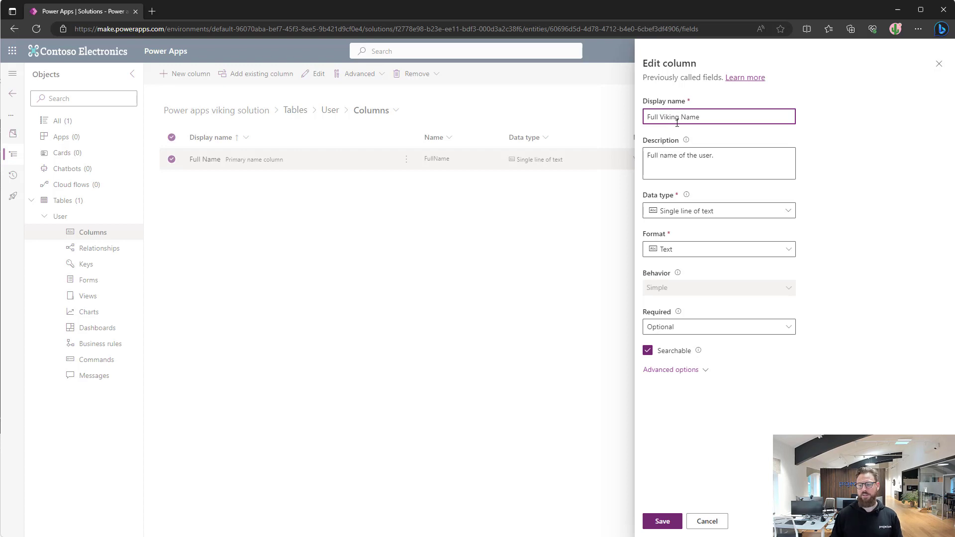
{"action": "left_click", "coordinate": [661, 519]}
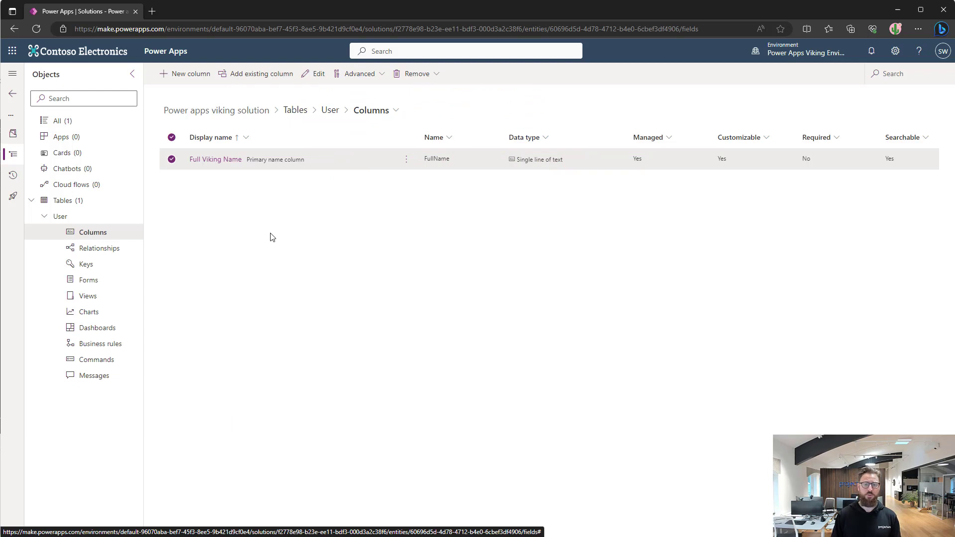
Step: Publish all customizations from the solution's overview
{"action": "left_click", "coordinate": [77, 125]}
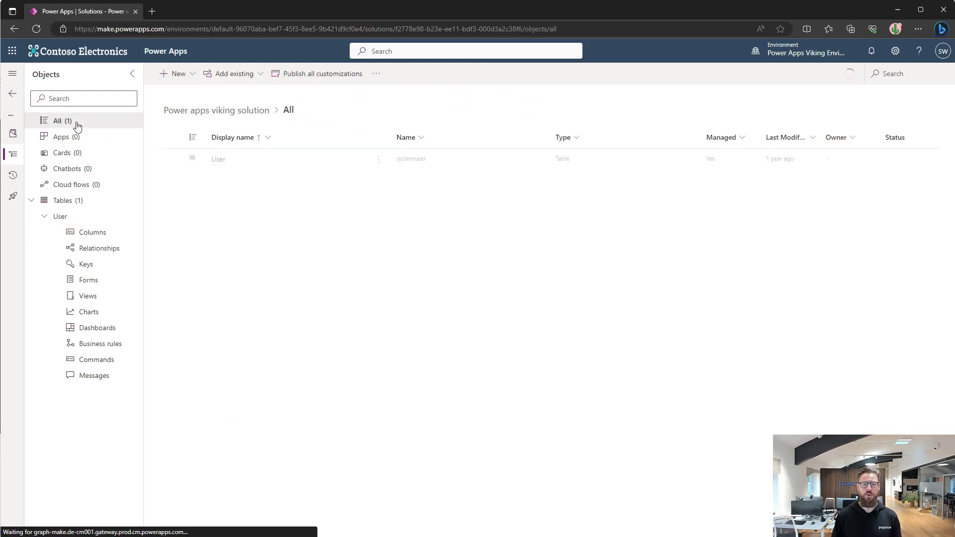
{"action": "left_click", "coordinate": [15, 133]}
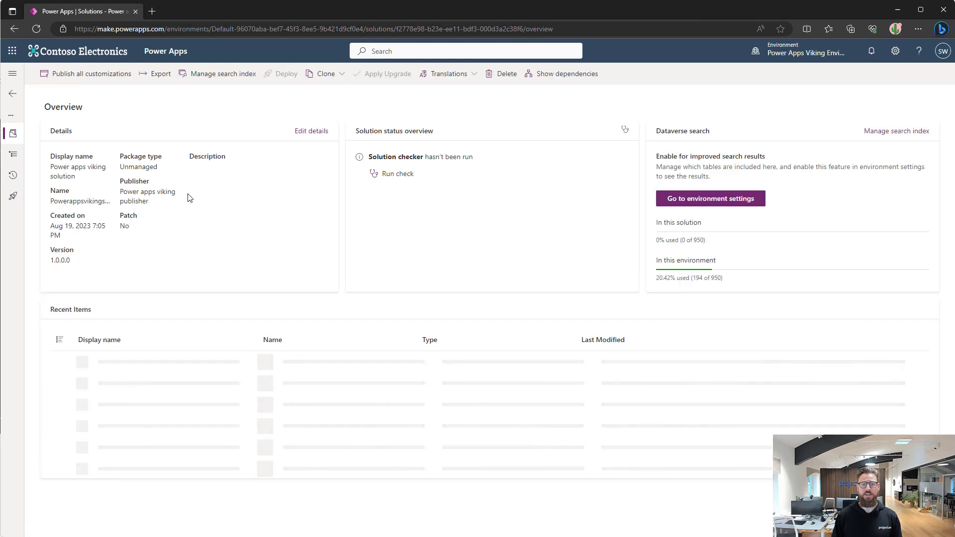
{"action": "left_click", "coordinate": [100, 80]}
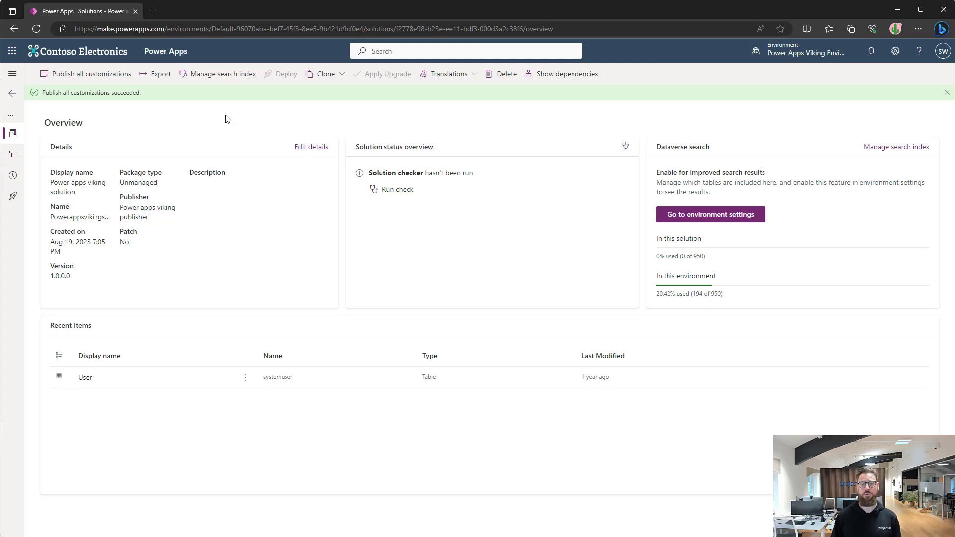
Step: Export Power apps viking solution as a managed solution with version 1.0.0.1 and download the exported file
{"action": "left_click", "coordinate": [156, 74]}
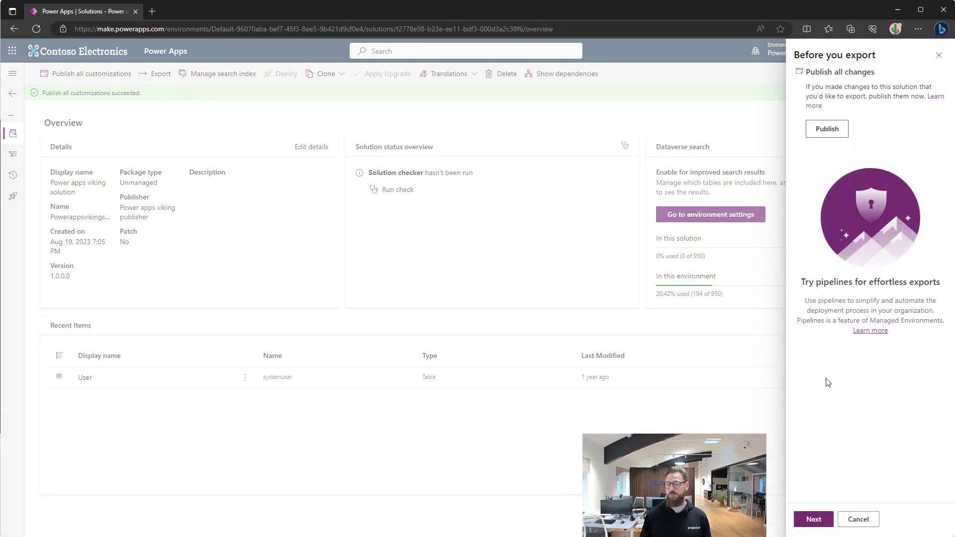
{"action": "left_click", "coordinate": [813, 519]}
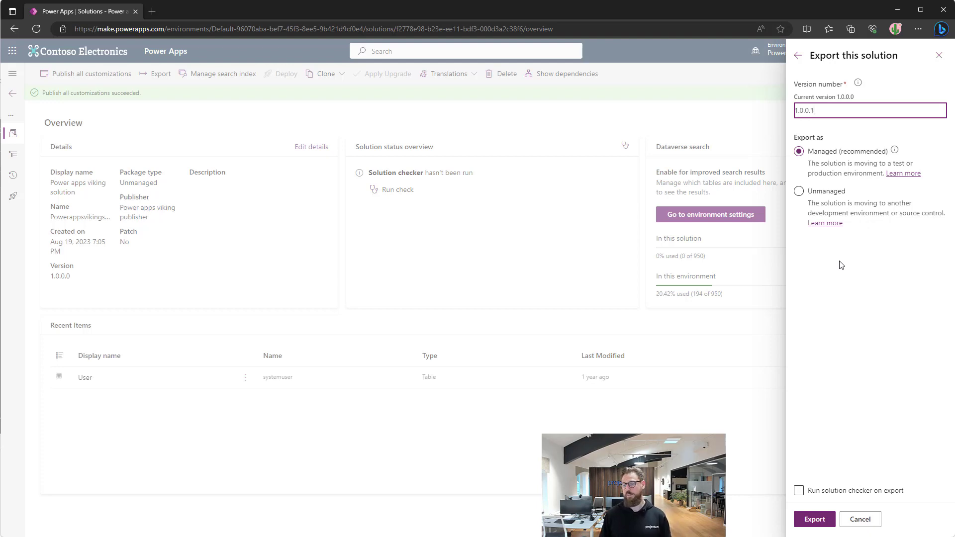
{"action": "left_click", "coordinate": [815, 522]}
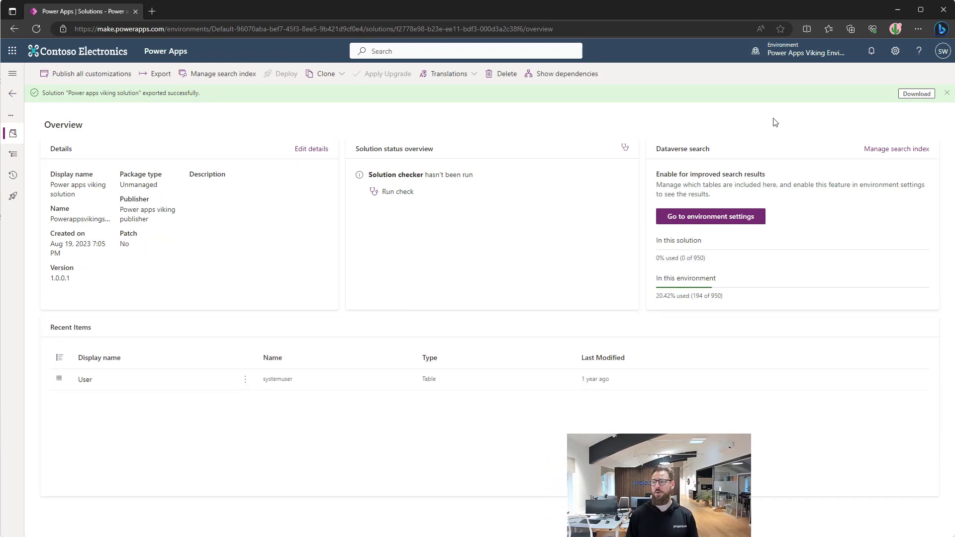
{"action": "left_click", "coordinate": [916, 93]}
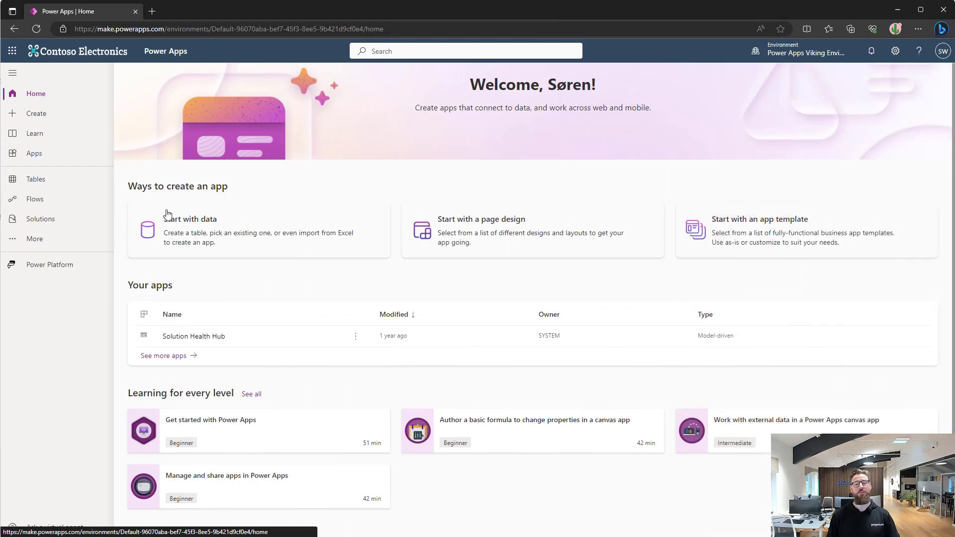
Step: Import the managed solution file Powerappsvikingsolution_1_0_0_1_managed.zip into the Power Apps Viking Environment
{"action": "left_click", "coordinate": [76, 220]}
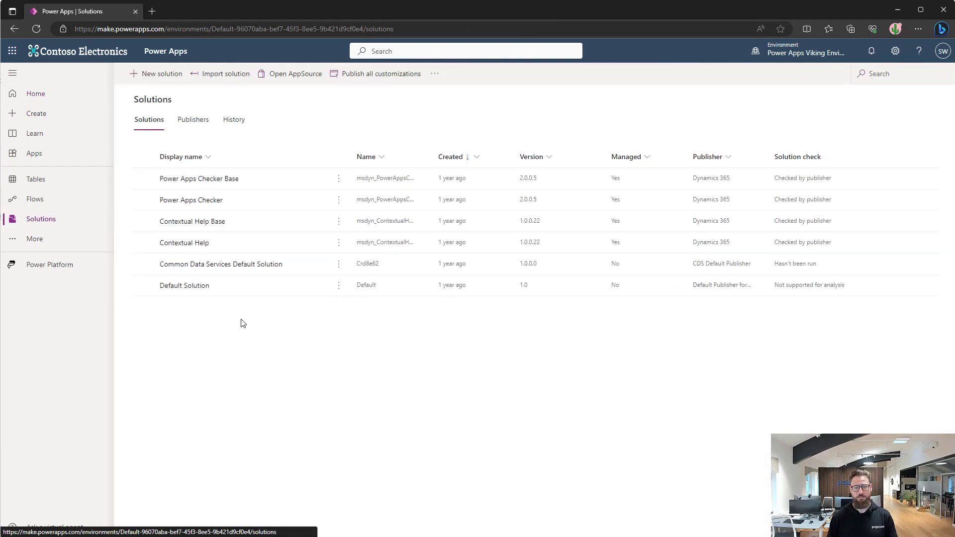
{"action": "left_click", "coordinate": [227, 73]}
{"action": "left_click", "coordinate": [649, 130]}
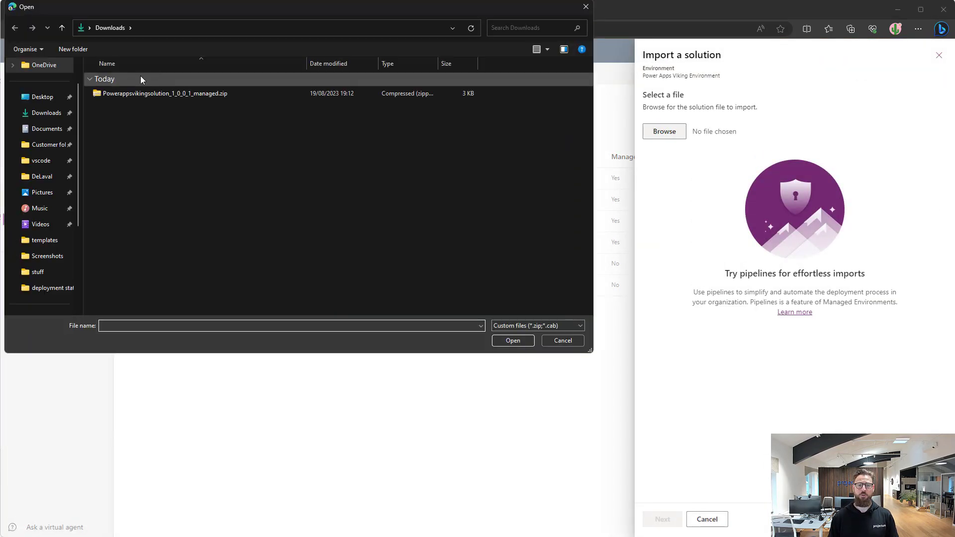
{"action": "left_click", "coordinate": [140, 94]}
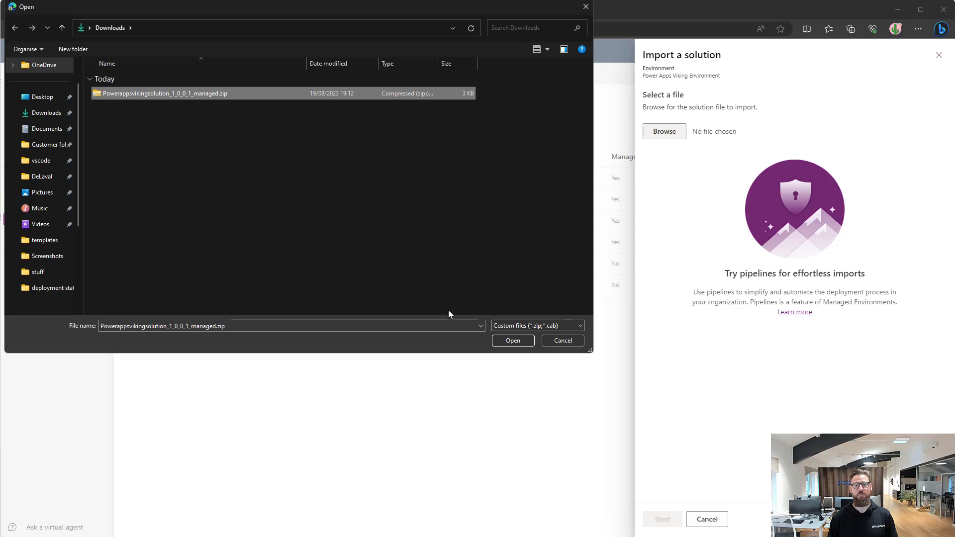
{"action": "left_click", "coordinate": [513, 340]}
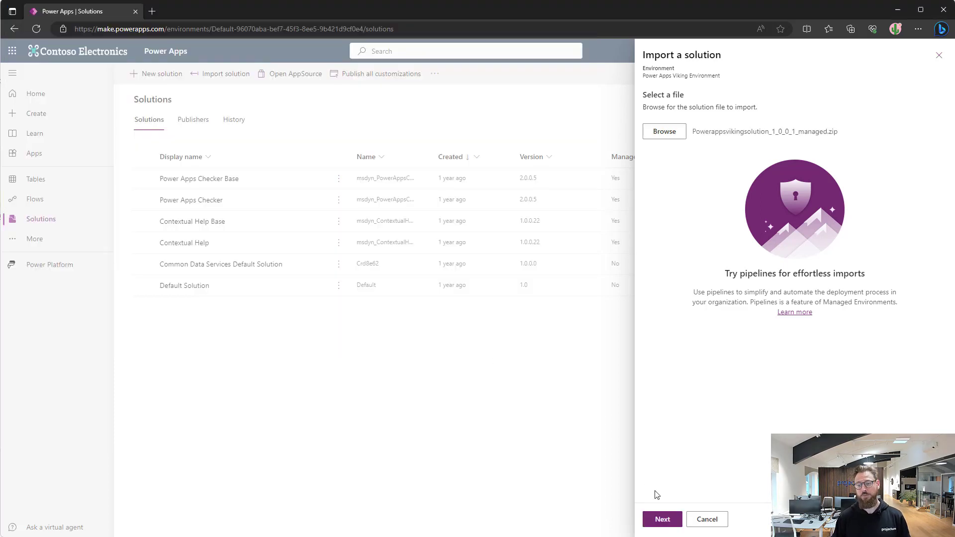
{"action": "left_click", "coordinate": [663, 519]}
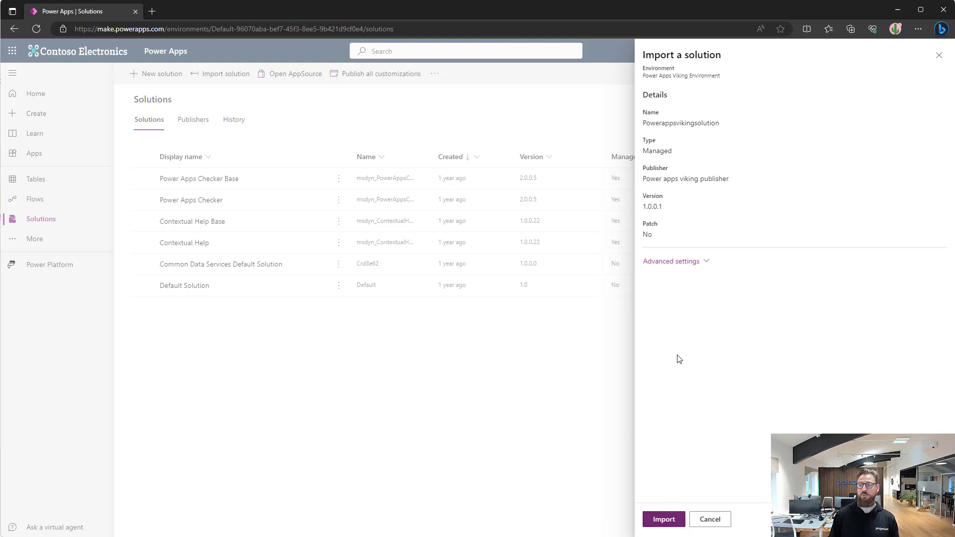
{"action": "left_click", "coordinate": [663, 519]}
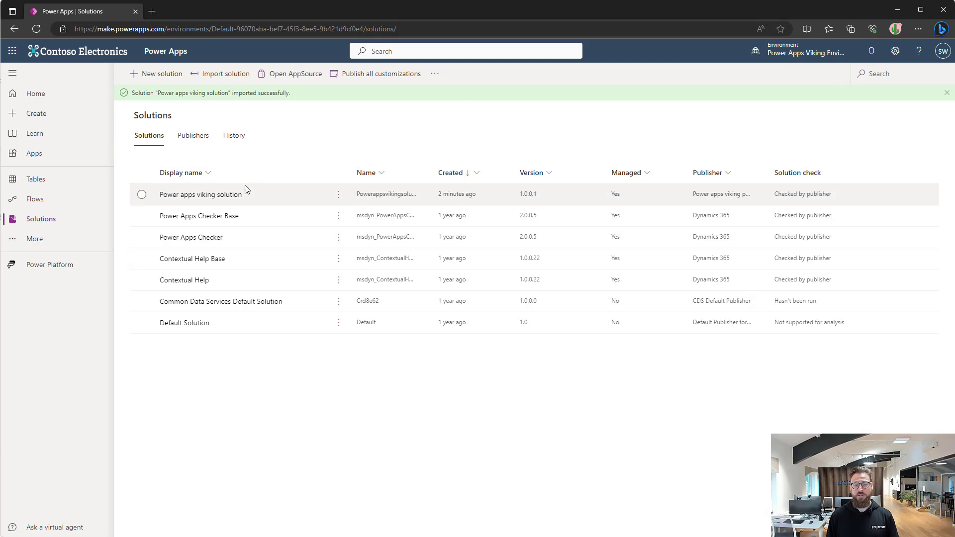
Step: Show the solution layers of the User table's Full Viking Name column in the imported Power apps viking solution
{"action": "left_click", "coordinate": [218, 199]}
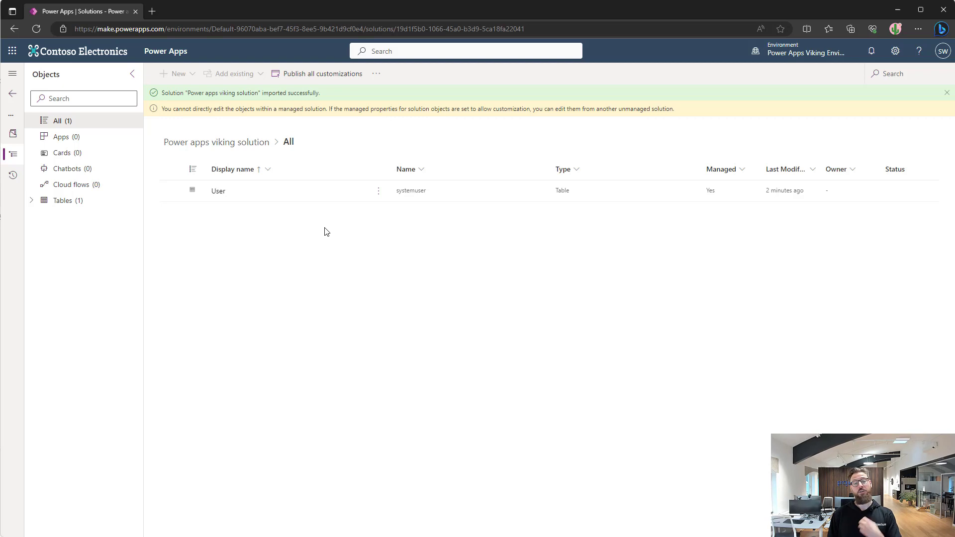
{"action": "left_click", "coordinate": [31, 201]}
{"action": "left_click", "coordinate": [52, 218]}
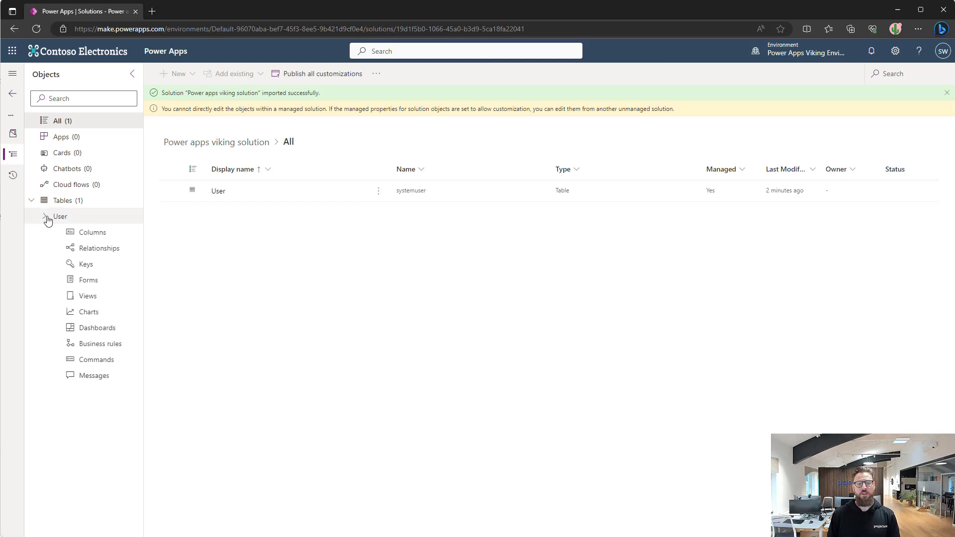
{"action": "left_click", "coordinate": [92, 233]}
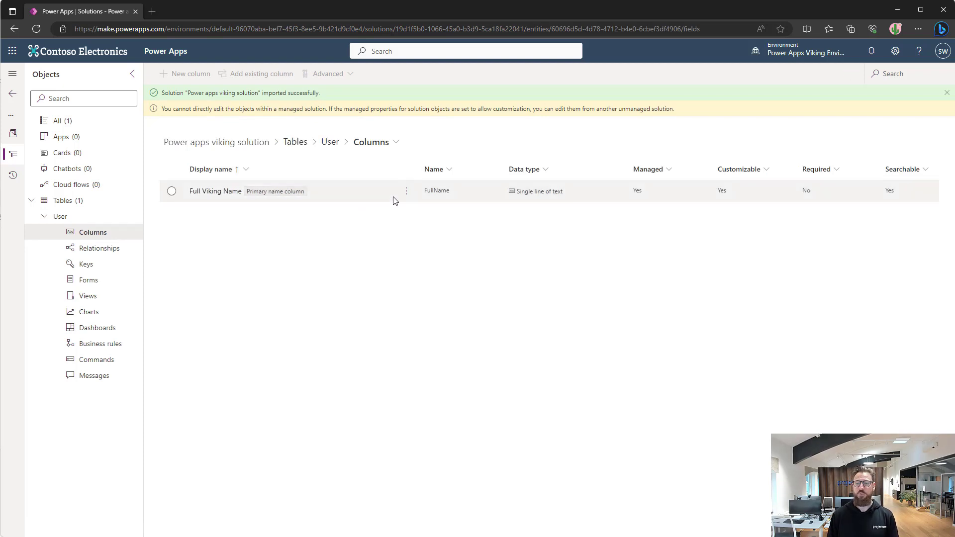
{"action": "left_click", "coordinate": [406, 195]}
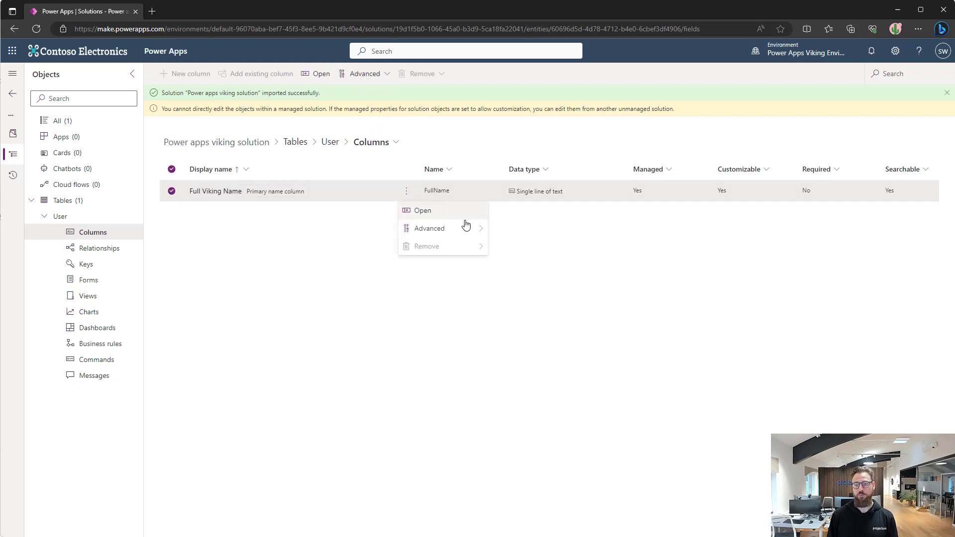
{"action": "mouse_move", "coordinate": [468, 228]}
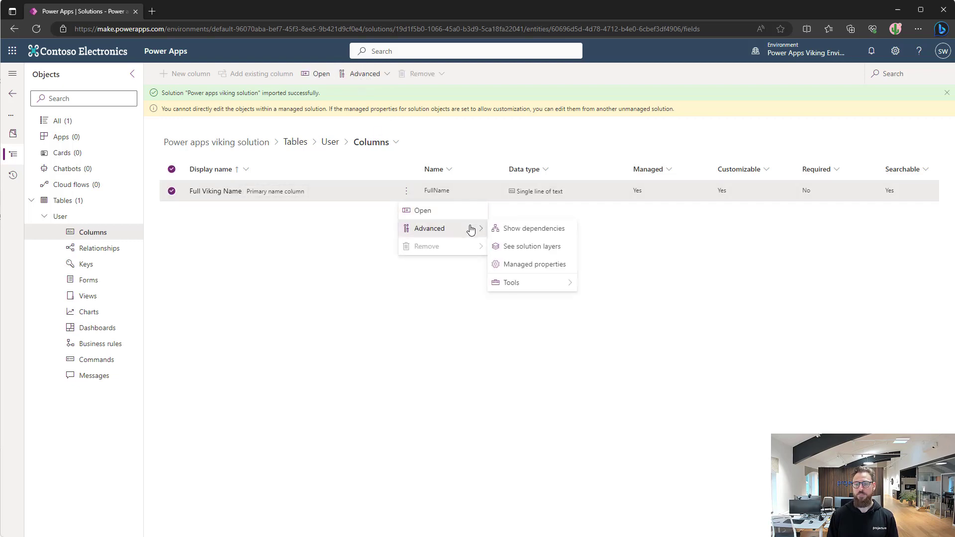
{"action": "left_click", "coordinate": [519, 251]}
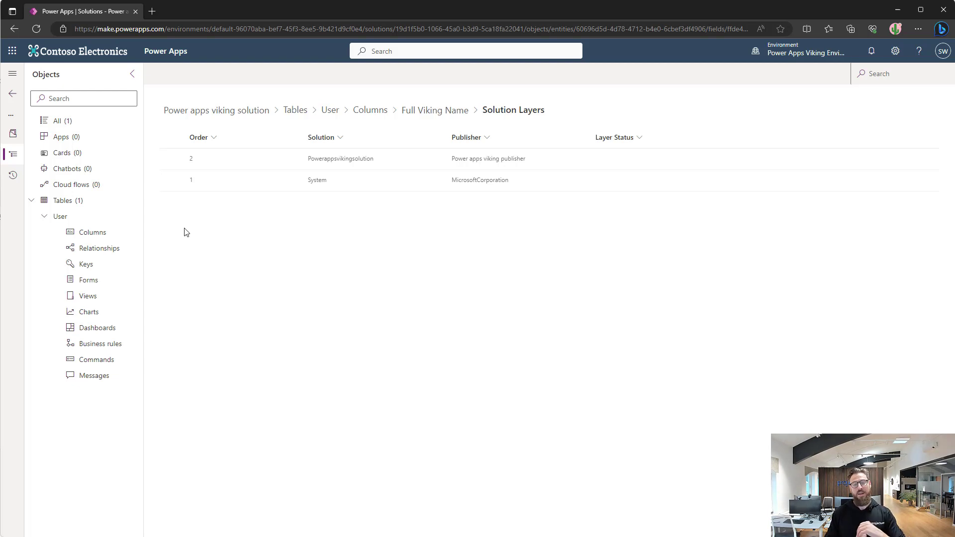
Step: Delete the managed Power apps viking solution from the environment
{"action": "left_click", "coordinate": [14, 89]}
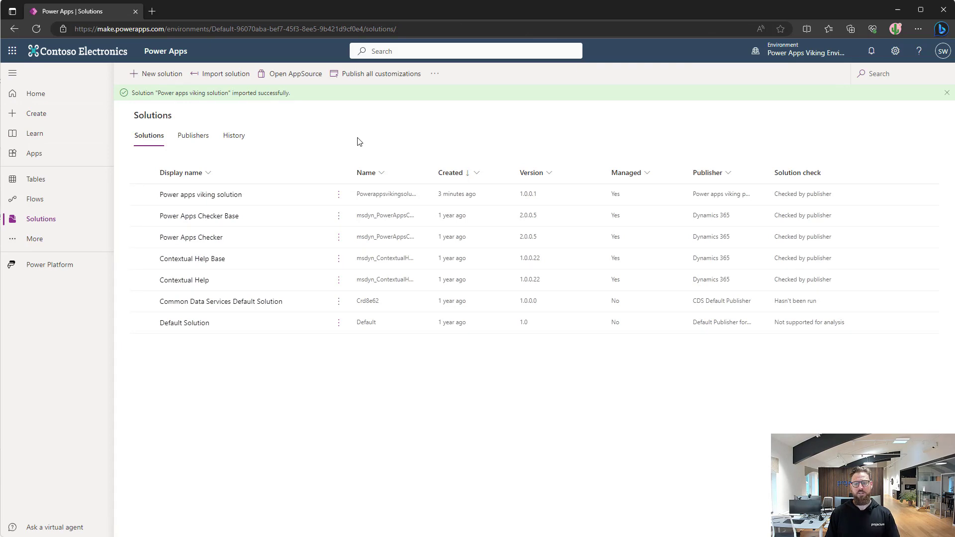
{"action": "left_click", "coordinate": [300, 194]}
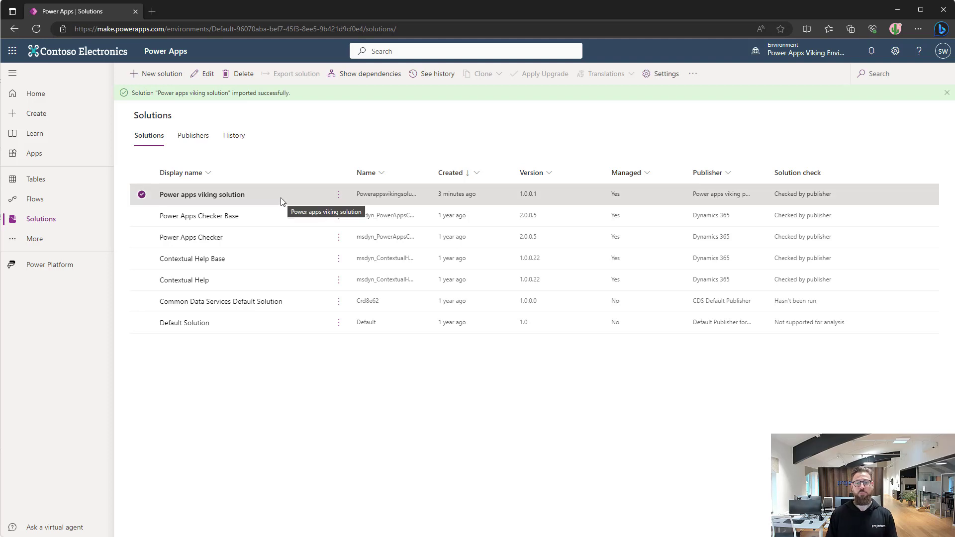
{"action": "left_click", "coordinate": [244, 74]}
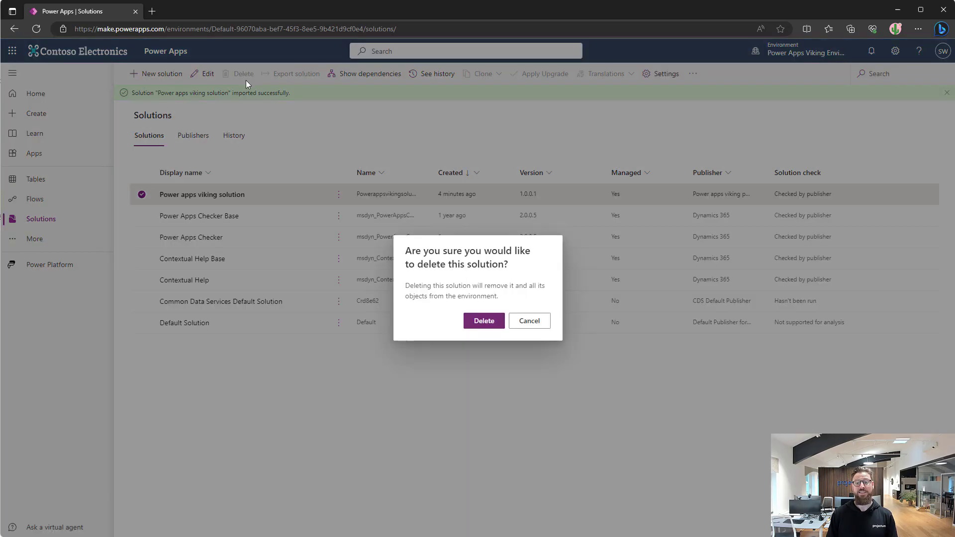
{"action": "left_click", "coordinate": [482, 324]}
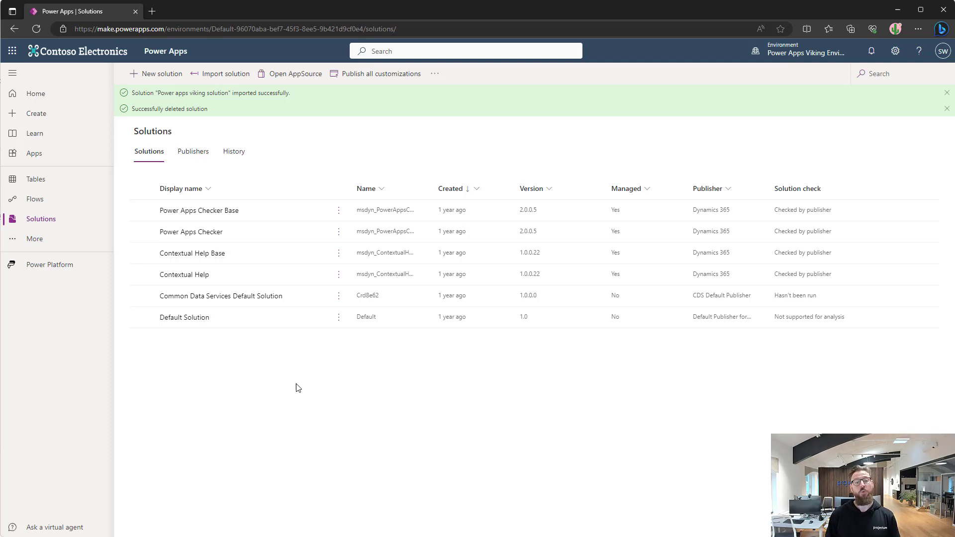
Step: Find the User table by searching for "user" and check its Full Name column by searching the columns for "name"
{"action": "left_click", "coordinate": [48, 185]}
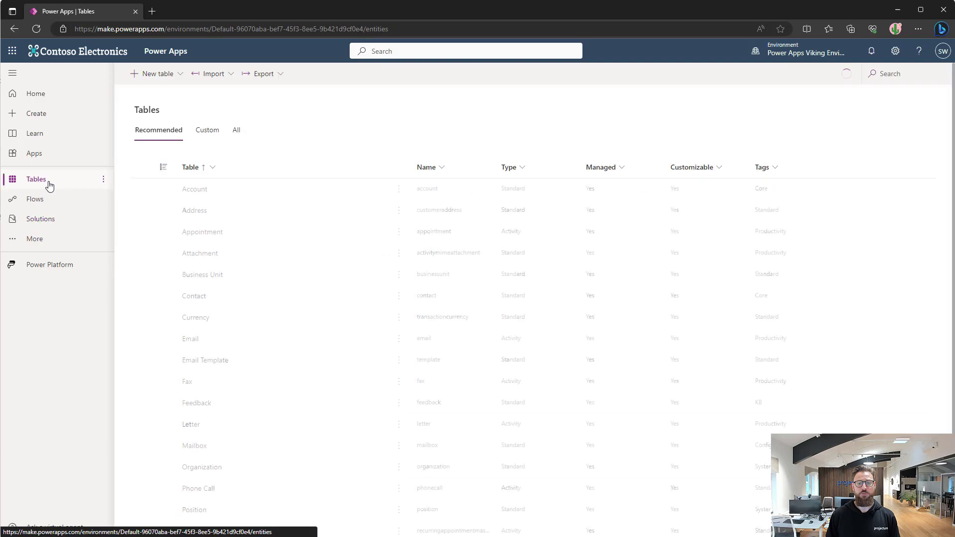
{"action": "left_click", "coordinate": [891, 75]}
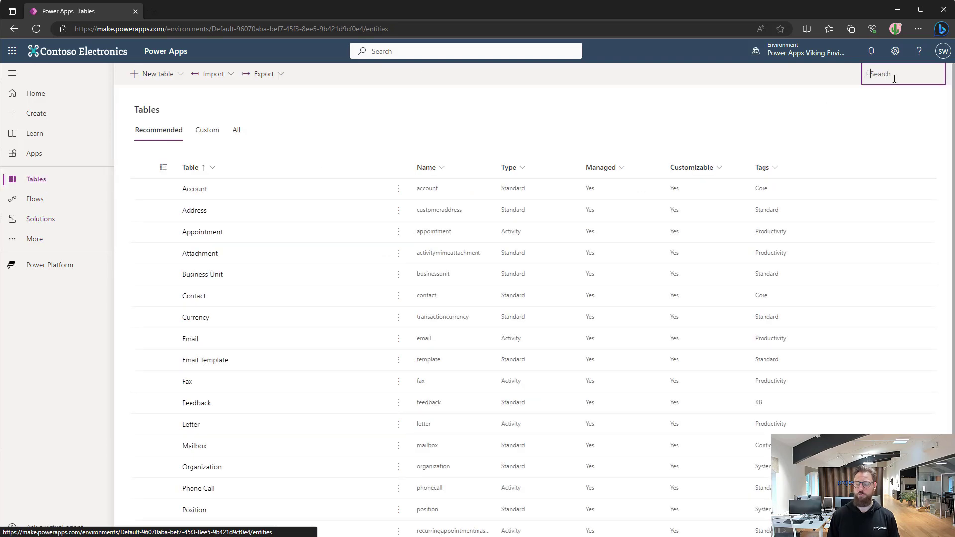
{"action": "type", "text": "user"}
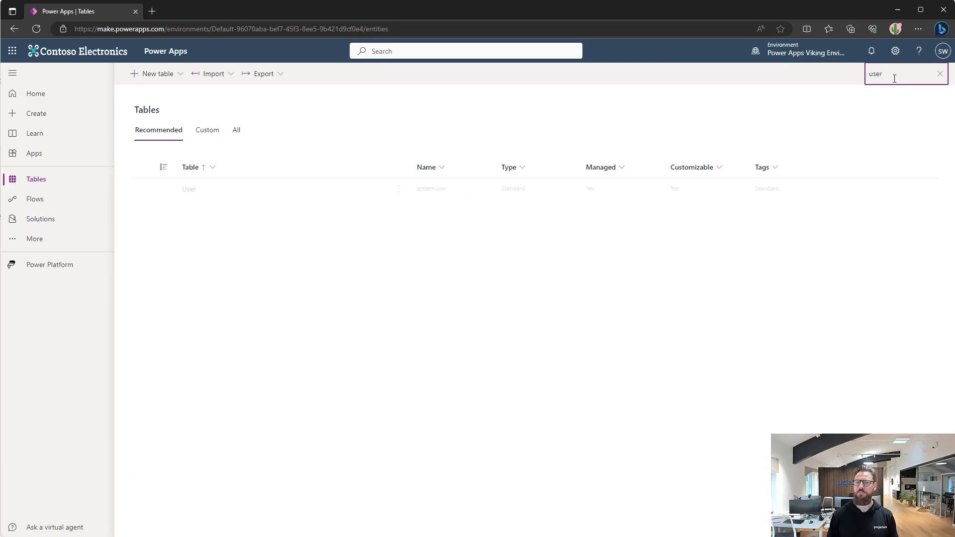
{"action": "left_click", "coordinate": [189, 192]}
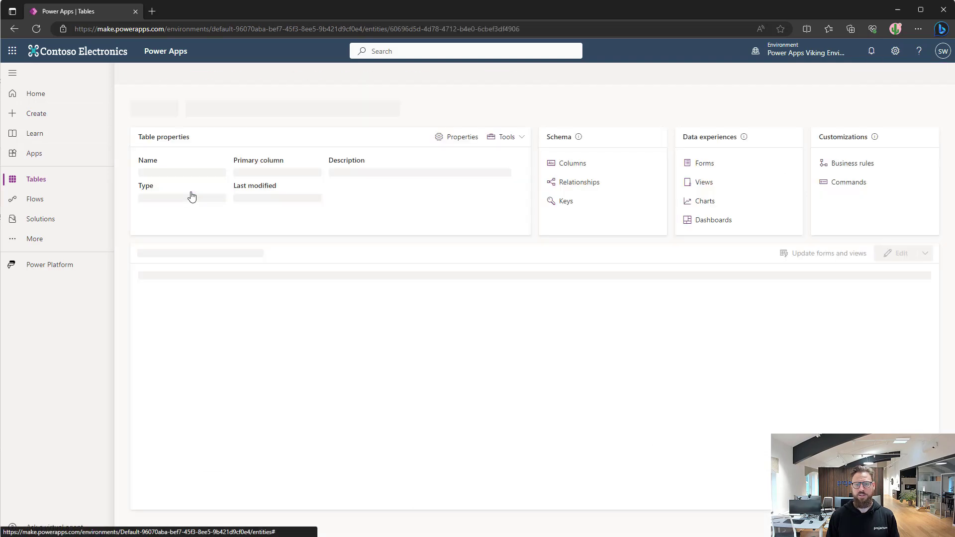
{"action": "left_click", "coordinate": [566, 164]}
{"action": "left_click", "coordinate": [890, 74]}
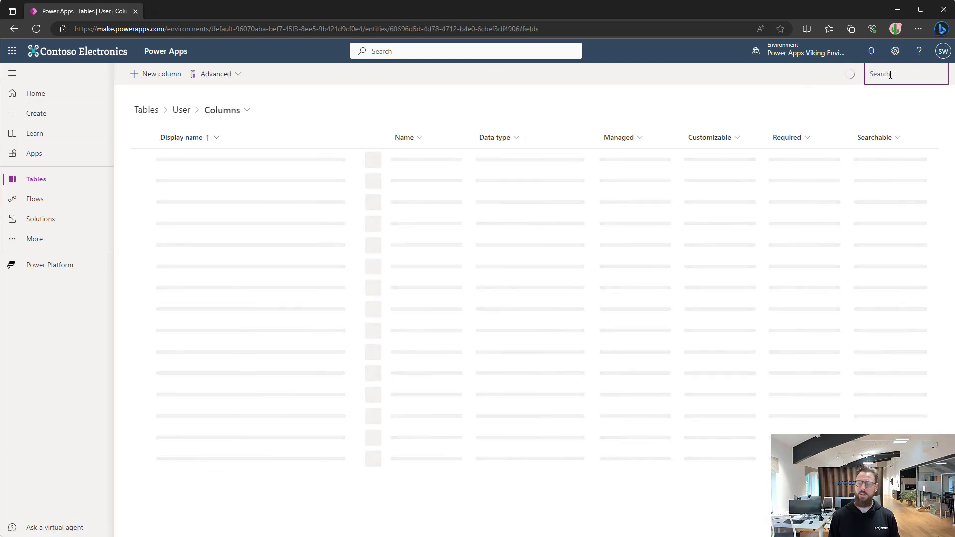
{"action": "type", "text": "name"}
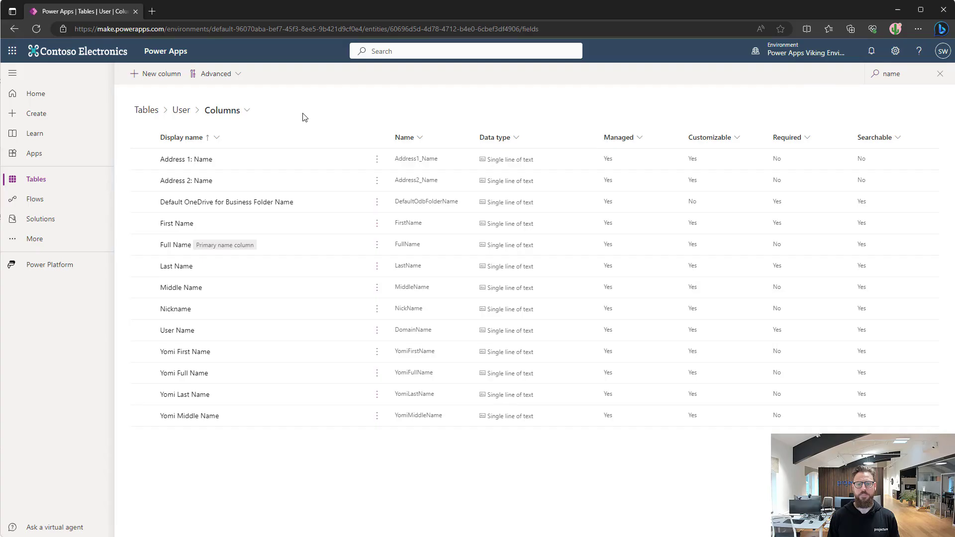
{"action": "mouse_move", "coordinate": [204, 249]}
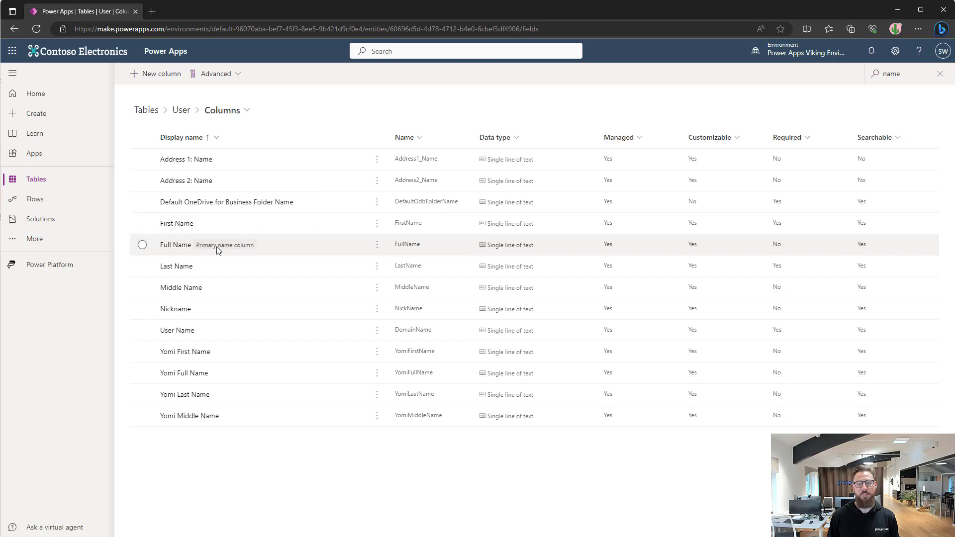